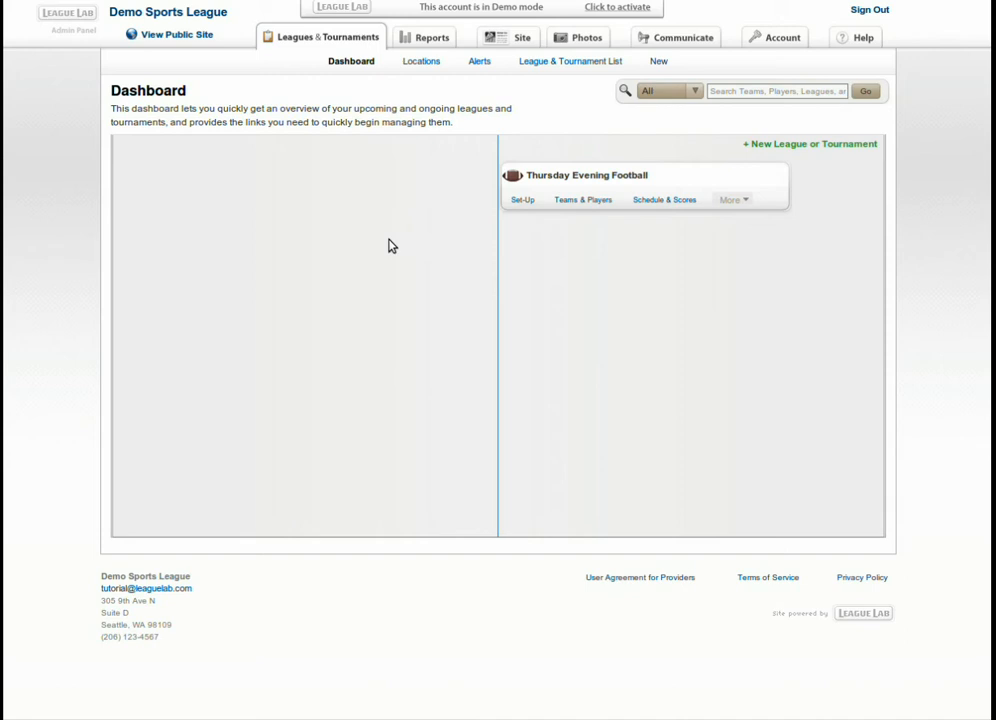
# Show the league's Sep 9 games at City Park Fields 1 and 2 on the schedule.
pyautogui.click(660, 201)
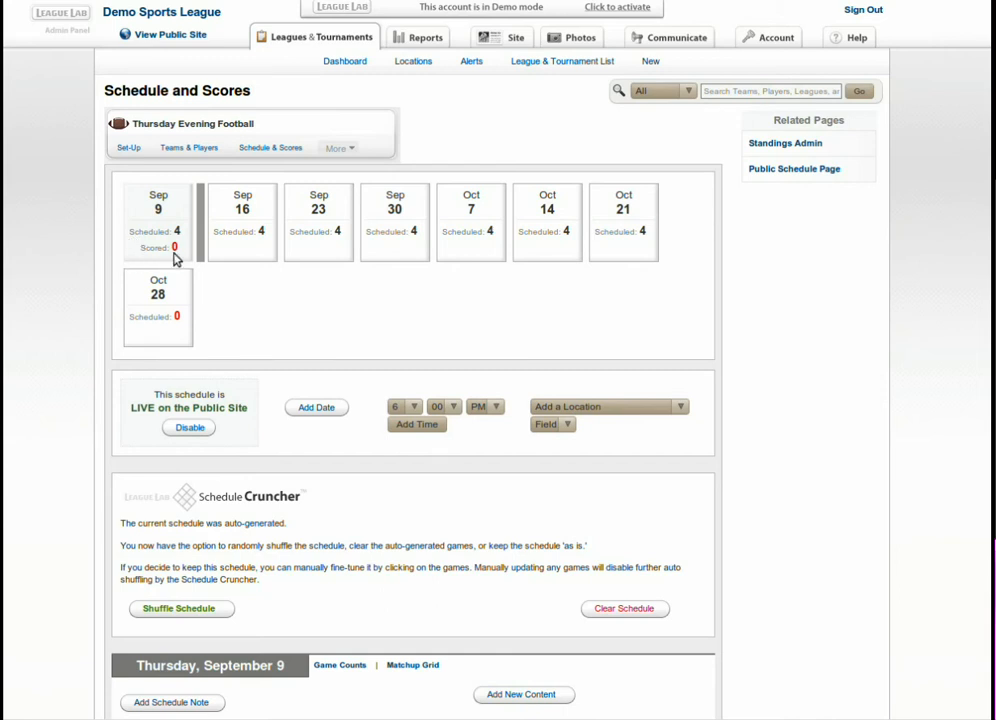
pyautogui.click(160, 203)
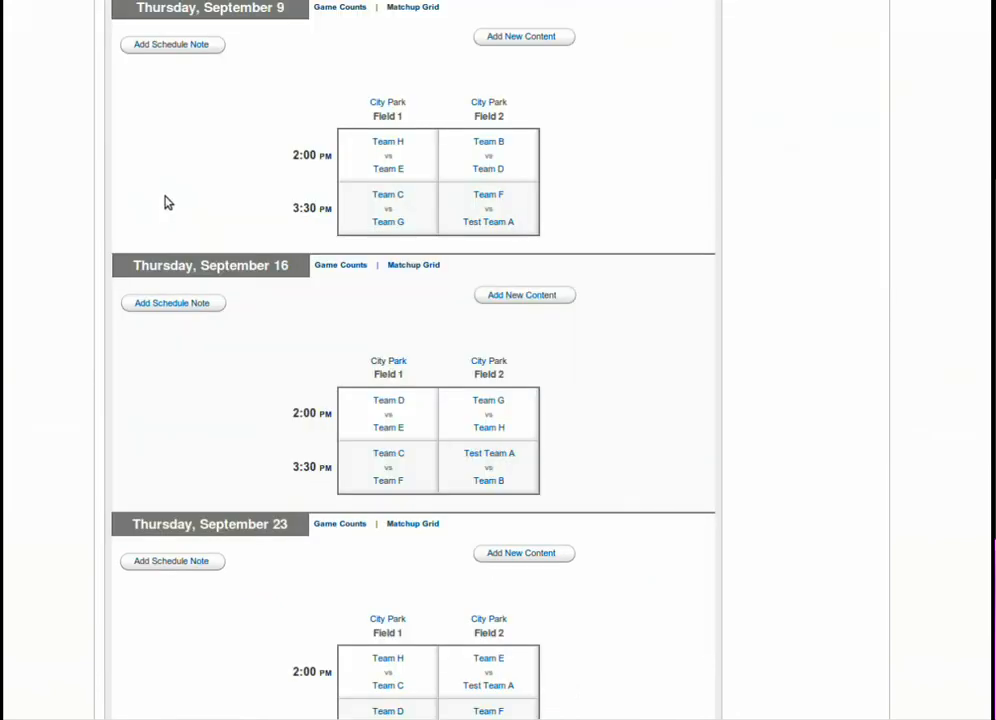
pyautogui.scroll(1, 675, 162)
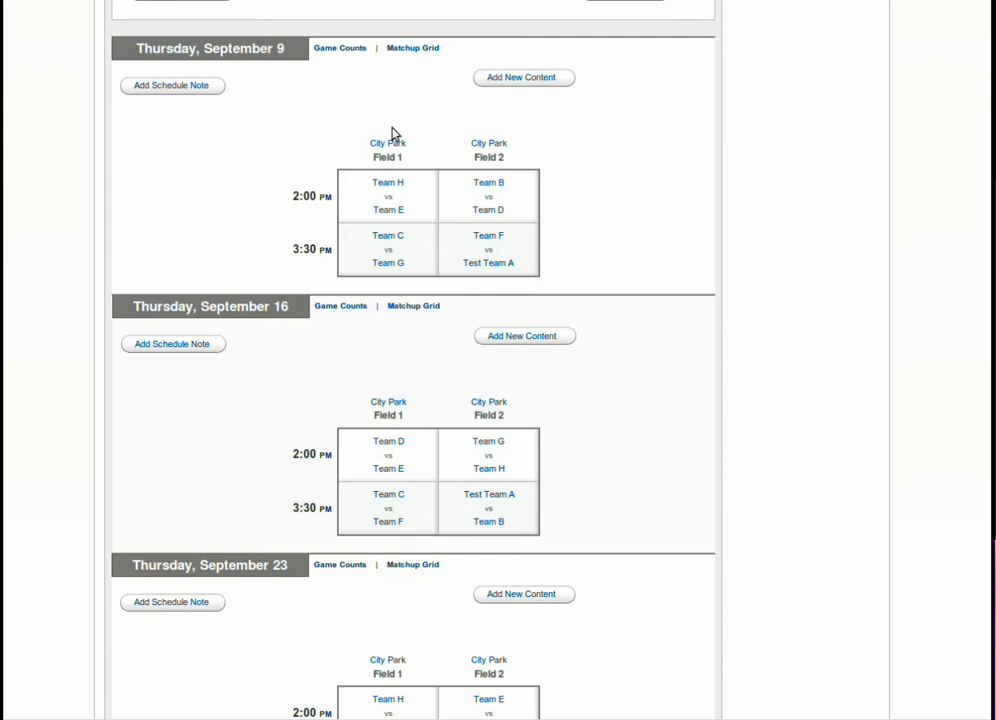
# Enter and save a 14–20 score for the 2:00 PM Field 1 game, Team H at Team E.
pyautogui.click(378, 200)
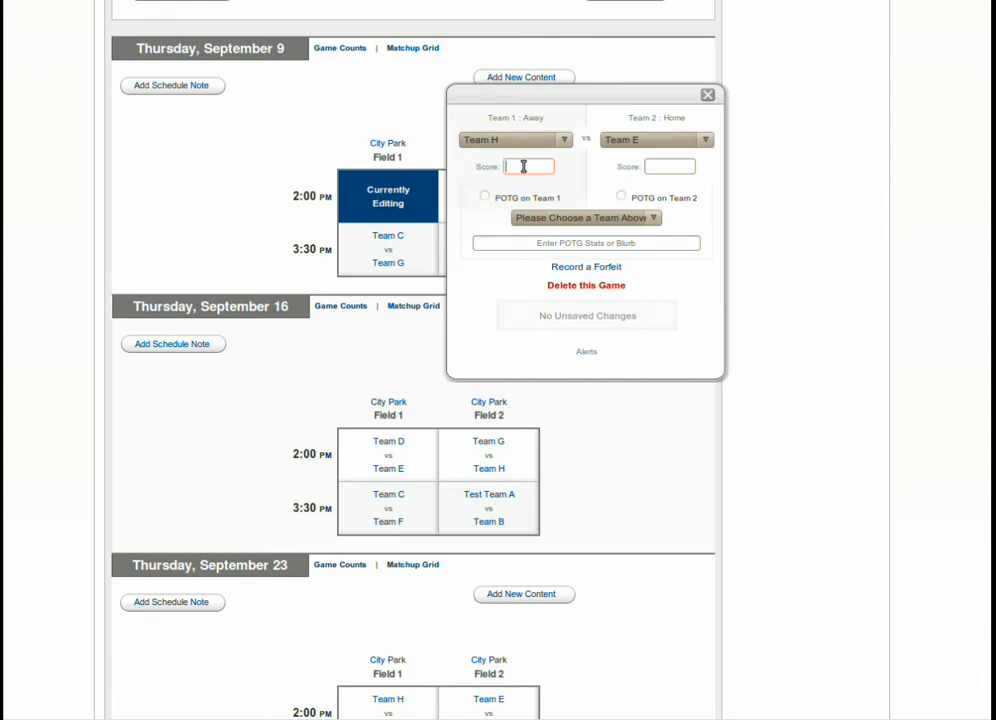
pyautogui.write('14')
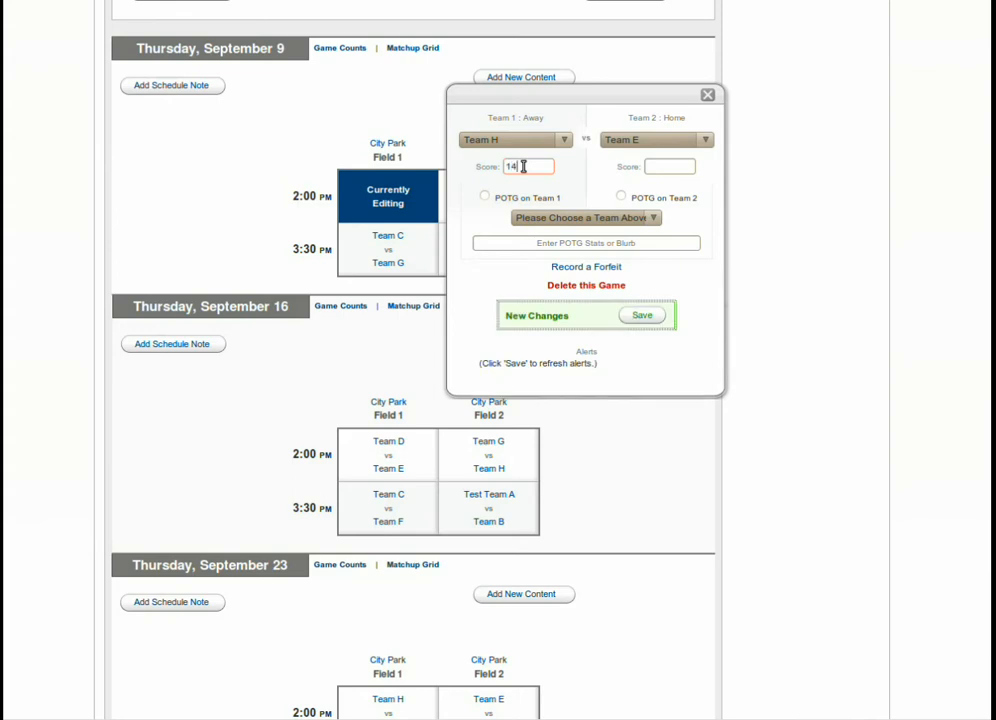
pyautogui.click(676, 171)
pyautogui.write('2')
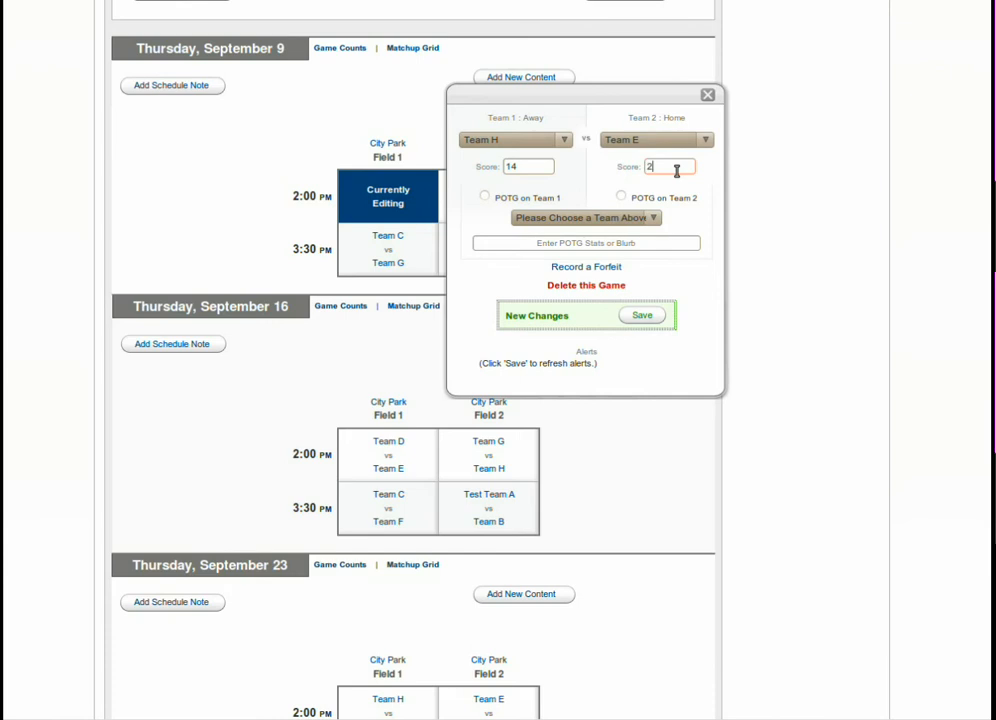
pyautogui.write('0')
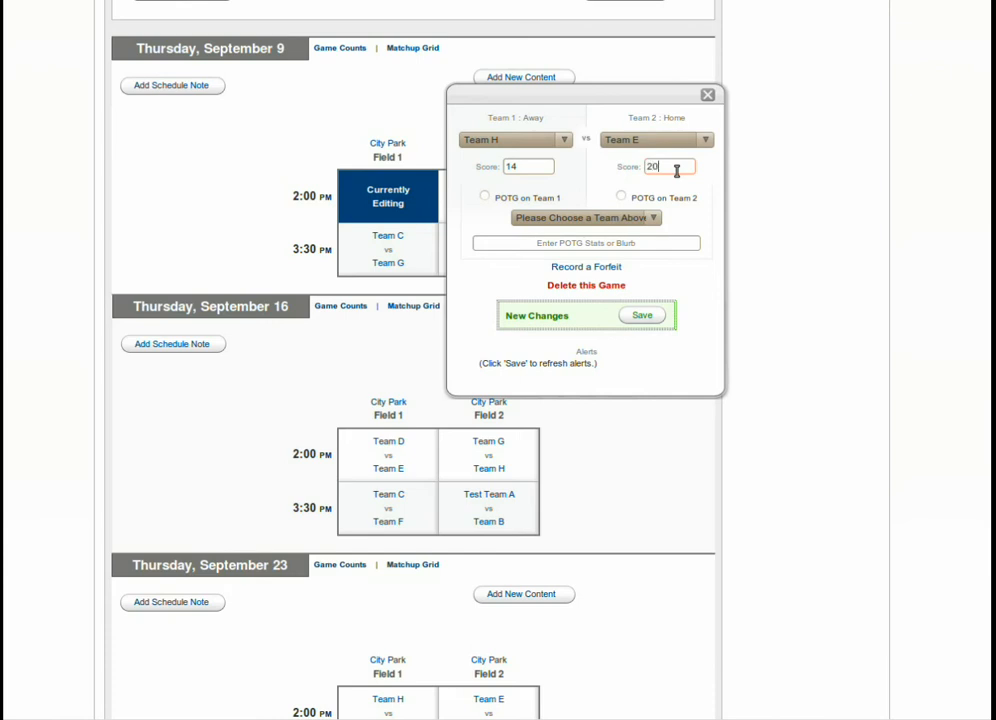
pyautogui.click(649, 315)
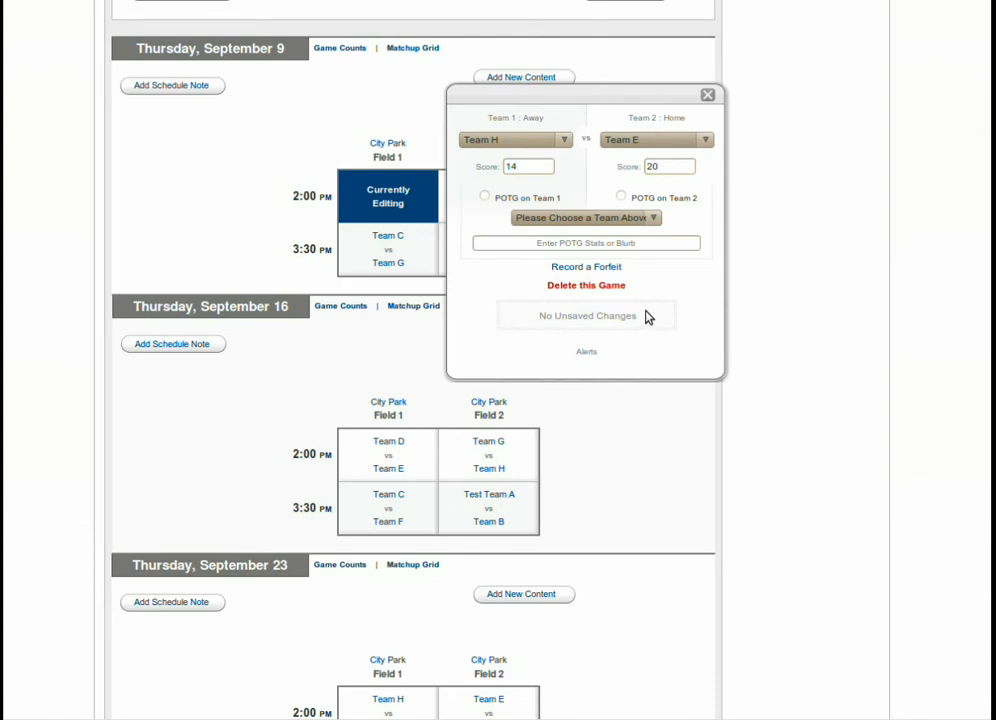
pyautogui.moveTo(631, 94); pyautogui.dragTo(760, 94)
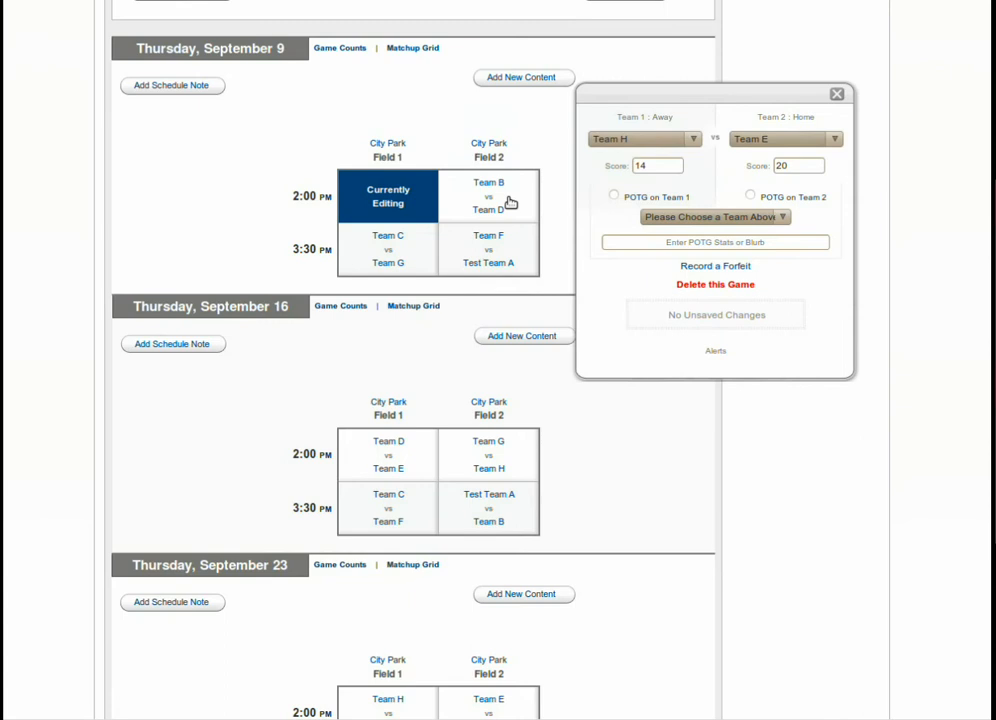
# Enter Team B 14, Team D 7 for the Sep 9 Field 2 game.
pyautogui.click(510, 202)
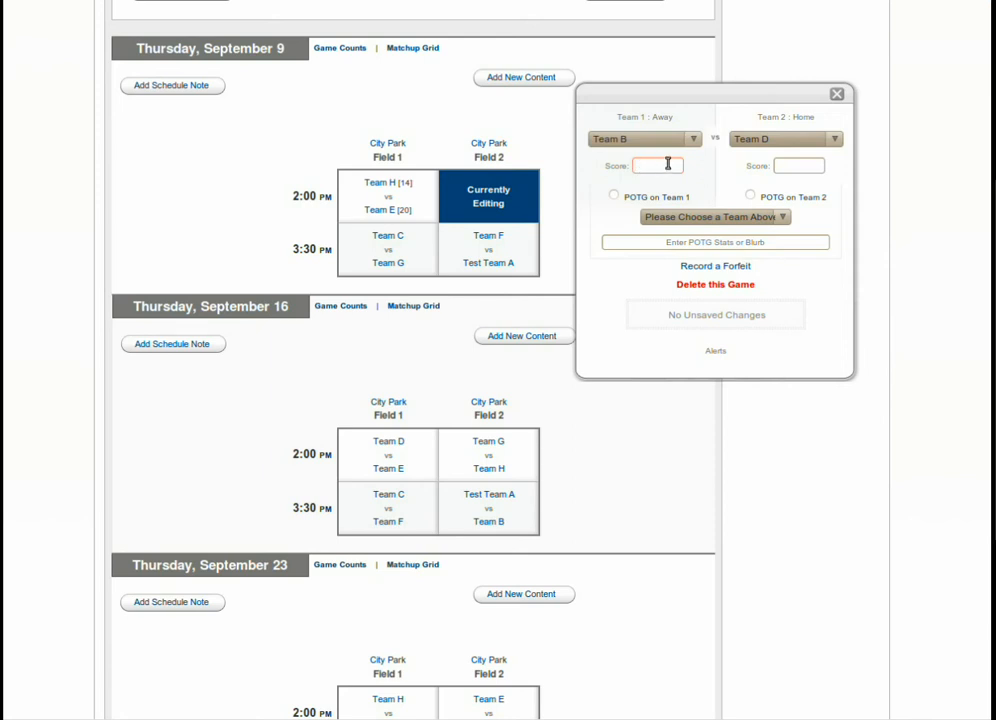
pyautogui.write('14')
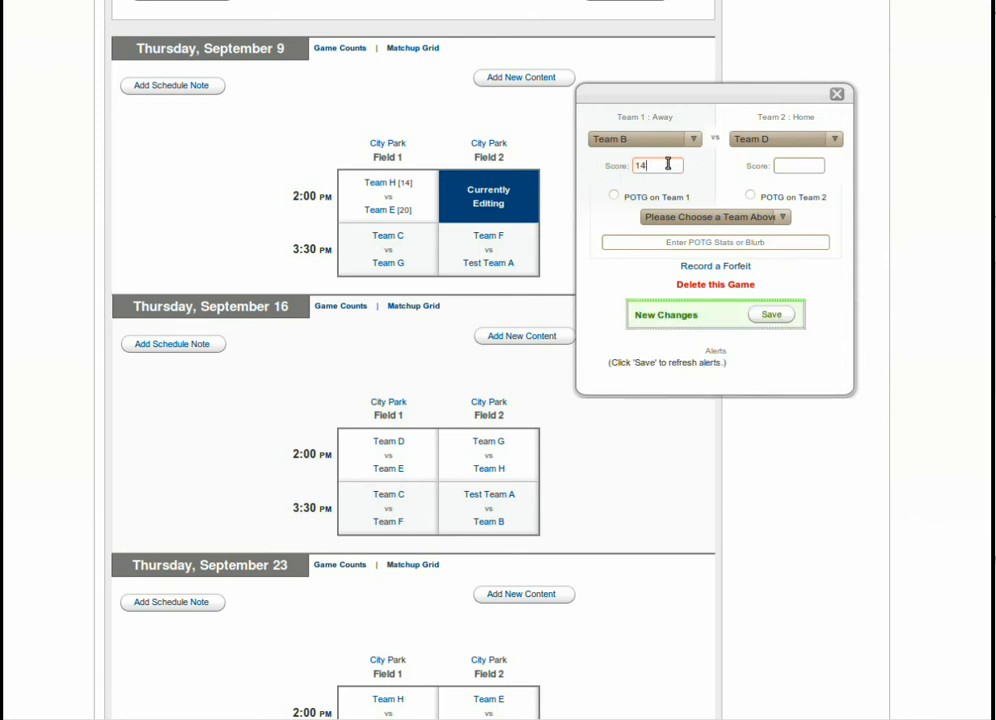
pyautogui.click(791, 163)
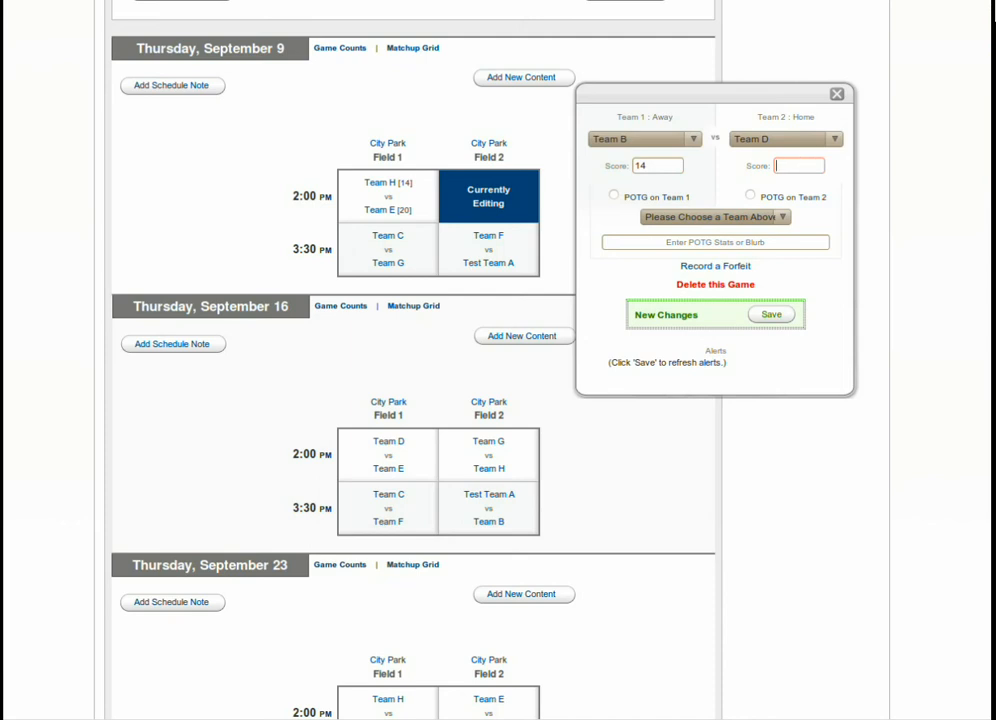
pyautogui.write('7')
# Make a Team B player the player of the game, note 'Two TD Passes, and No INTs.', and save.
pyautogui.click(614, 197)
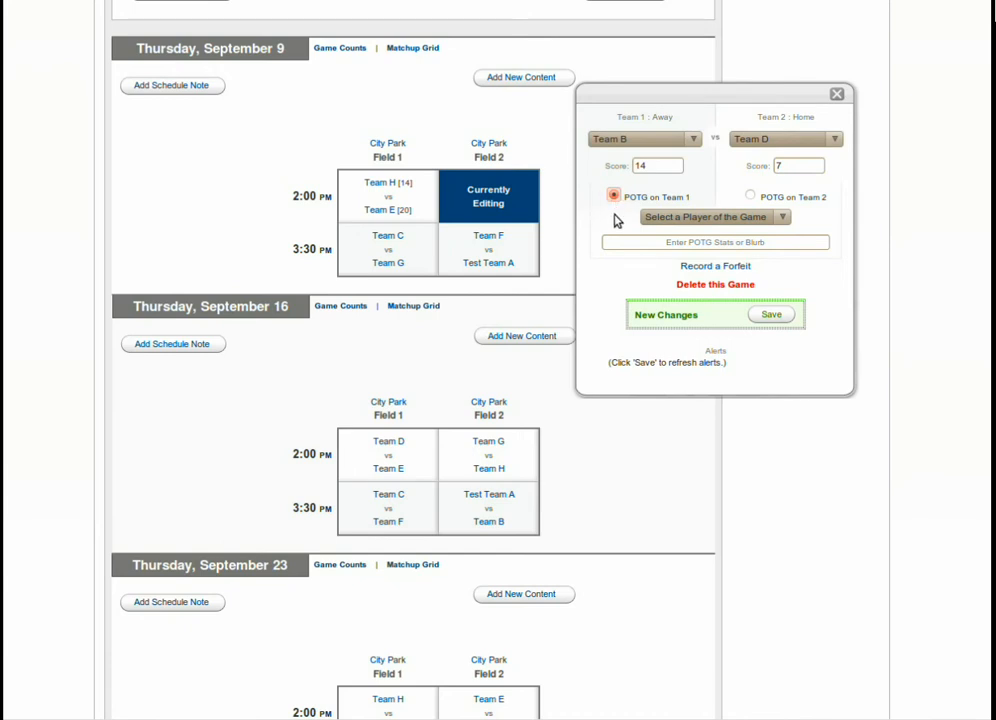
pyautogui.click(683, 219)
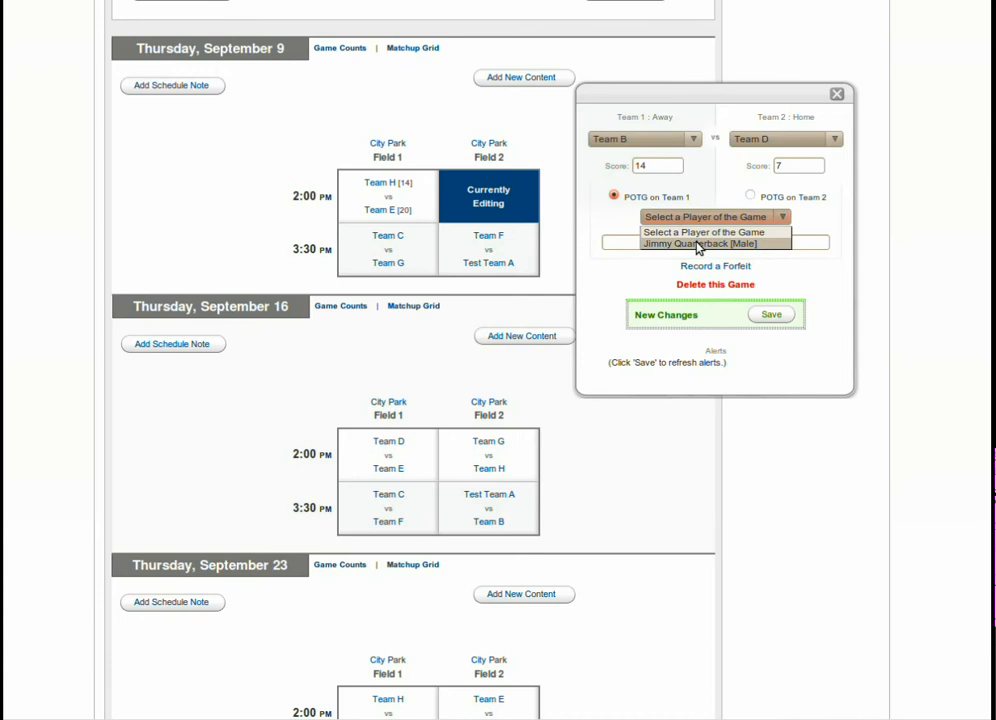
pyautogui.click(697, 243)
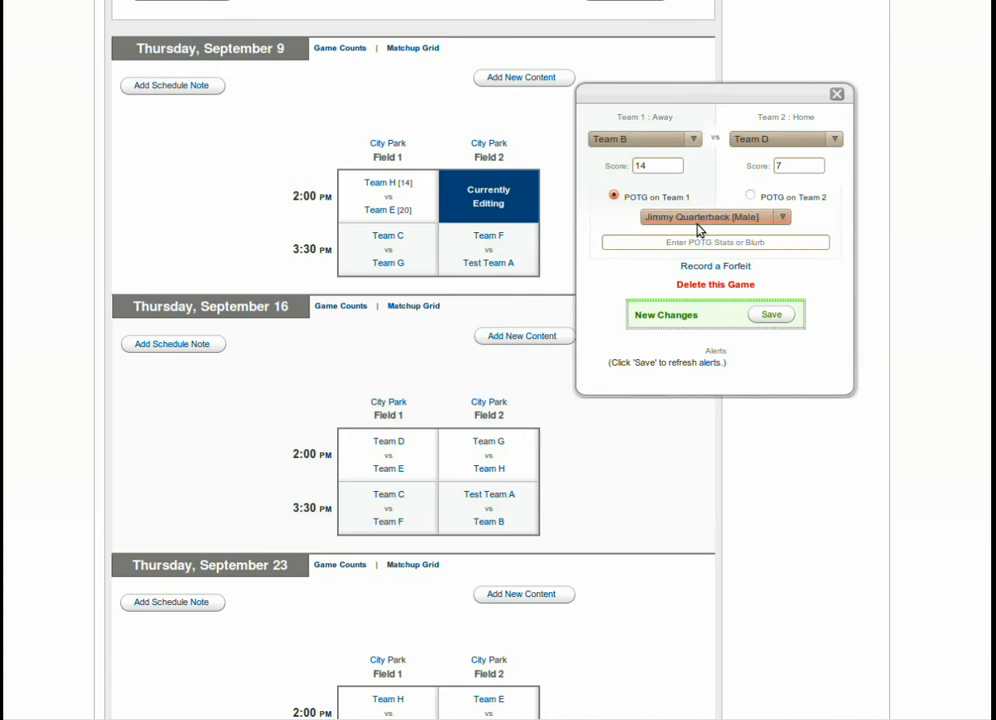
pyautogui.click(801, 244)
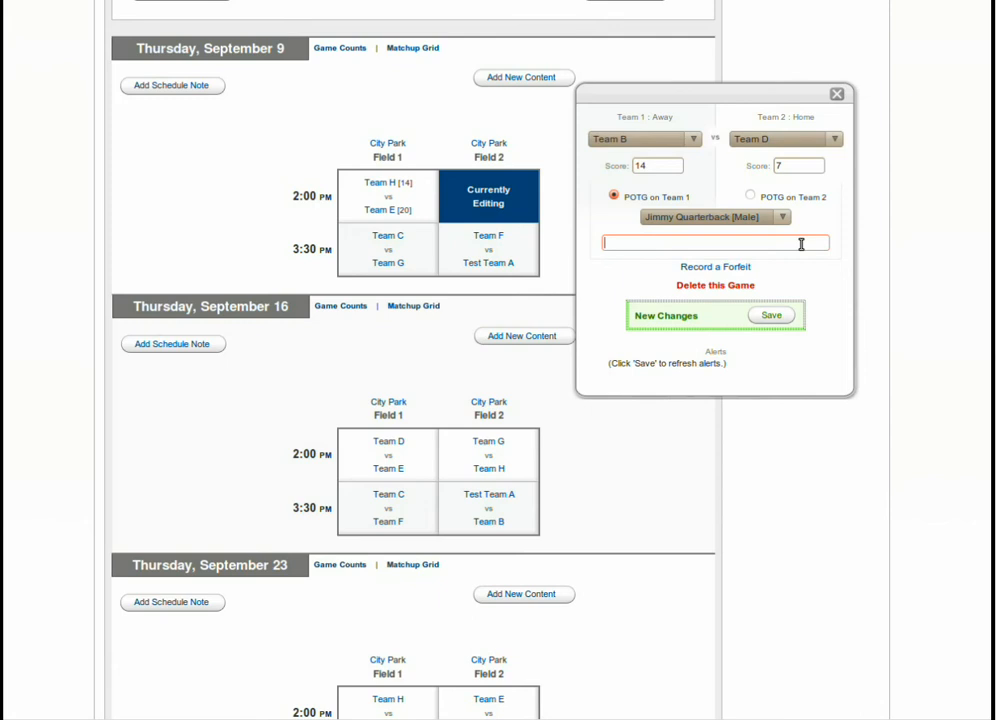
pyautogui.write('T')
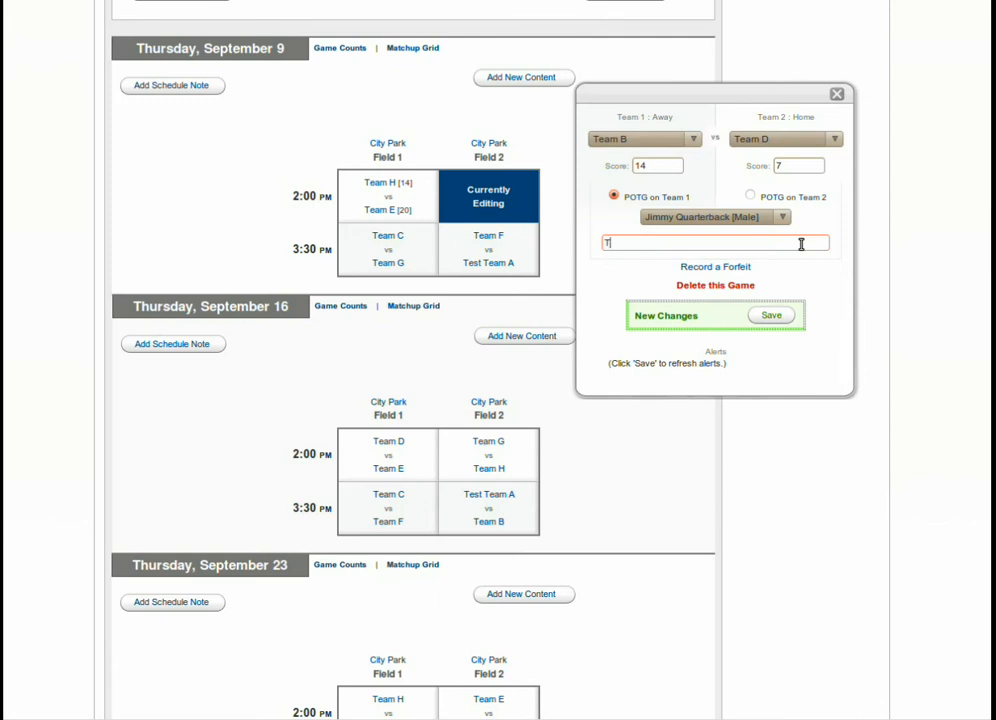
pyautogui.write('wo TD P')
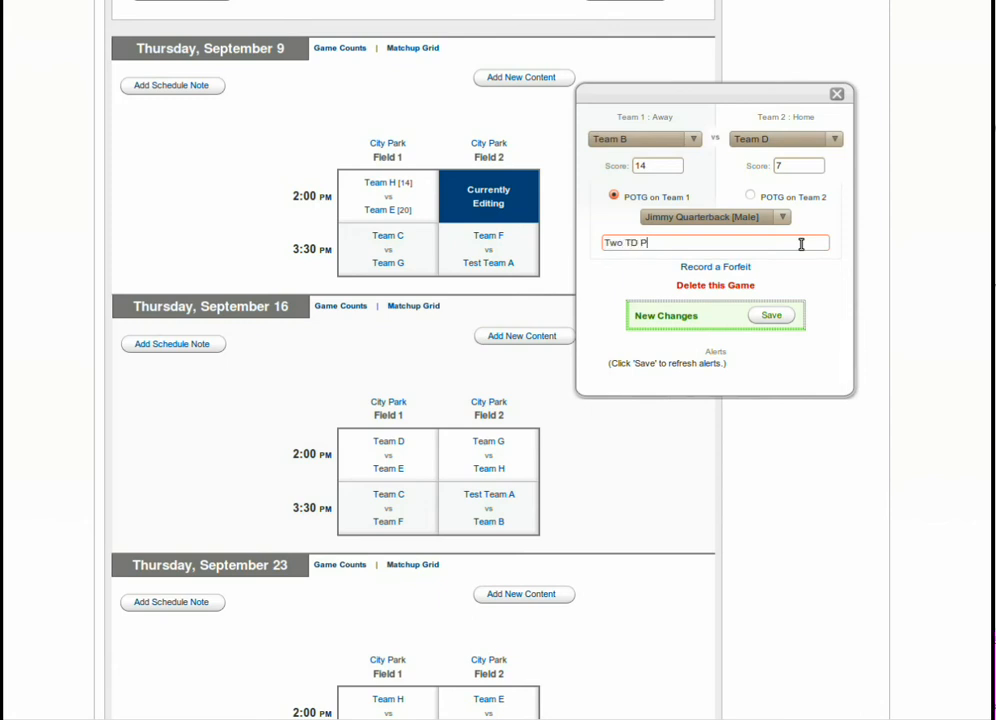
pyautogui.write('asses, a')
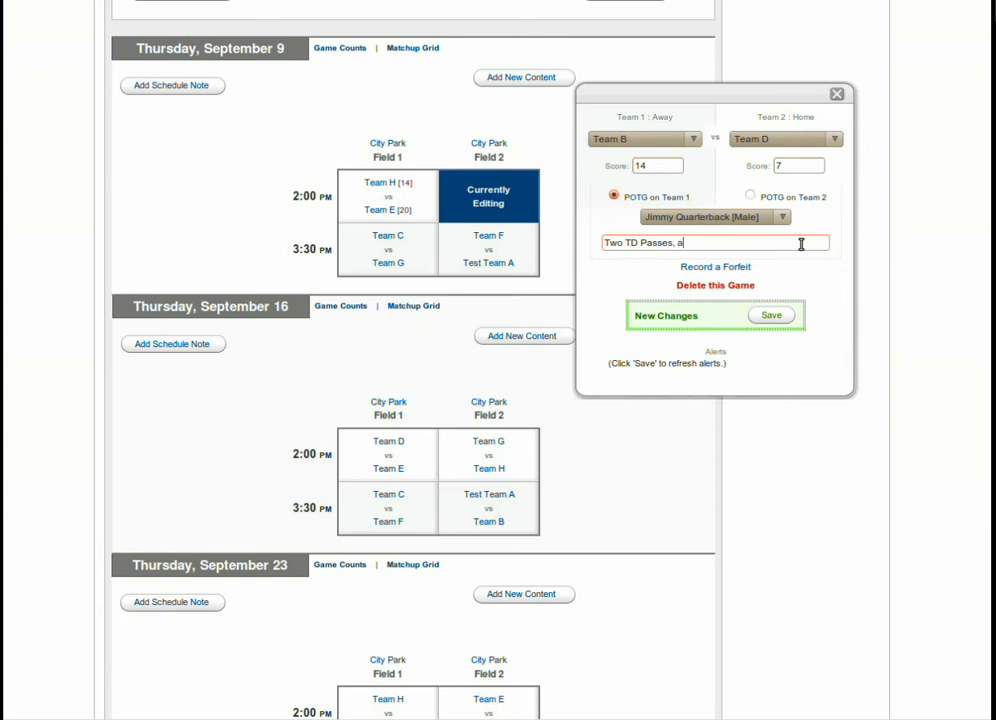
pyautogui.write('nd No I')
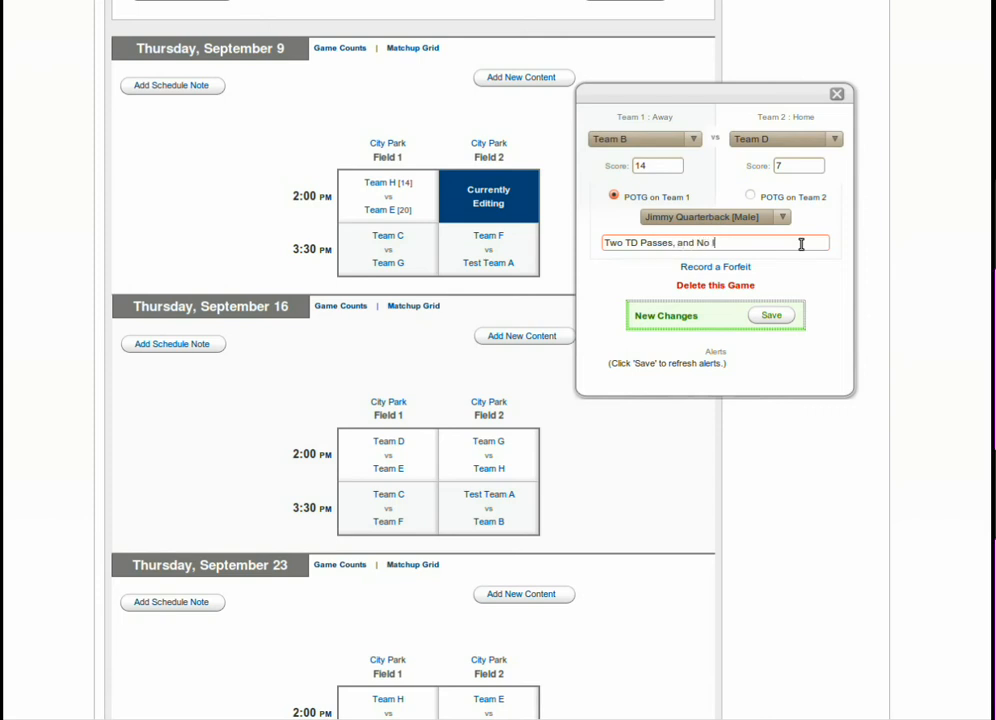
pyautogui.write('NTs.')
pyautogui.click(772, 317)
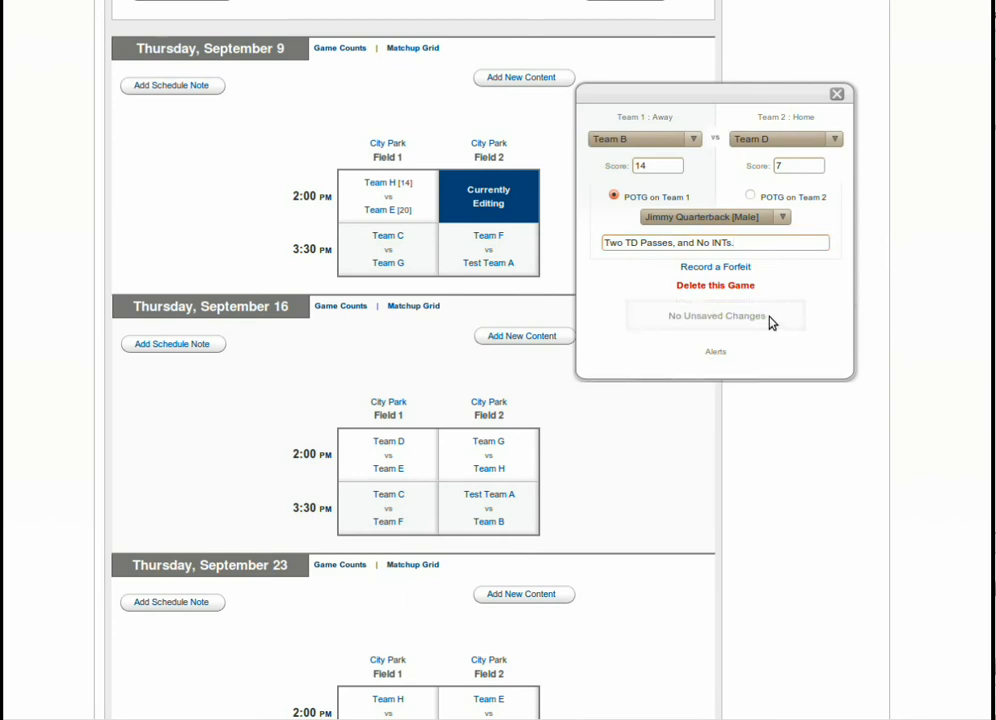
pyautogui.click(421, 240)
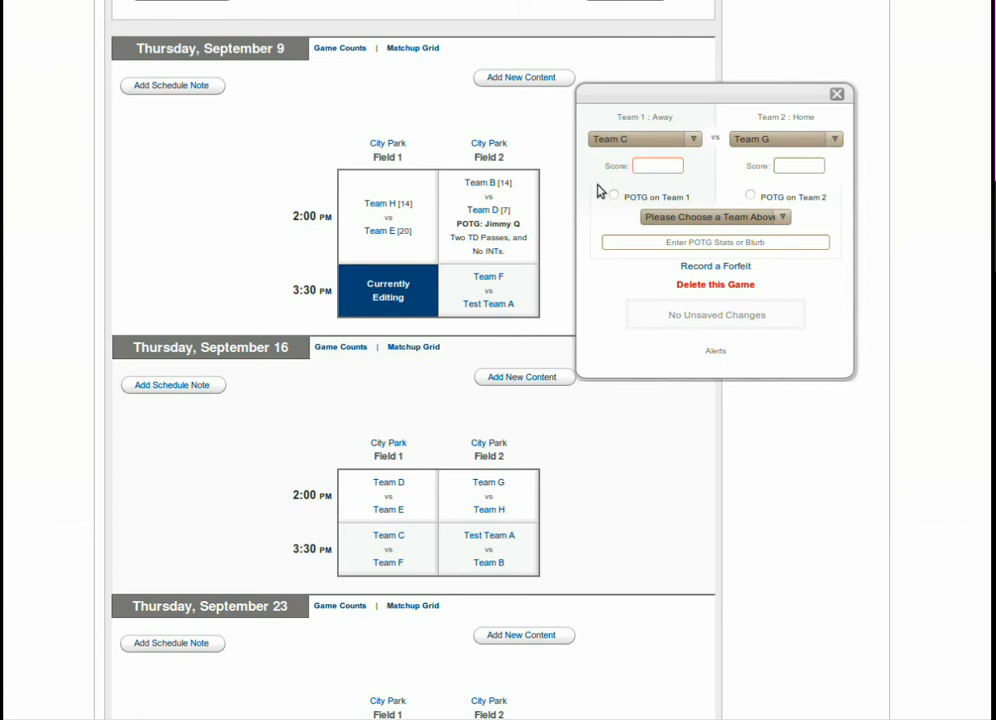
# Save Team C 12, Team G 17 for the 3:30 PM Field 1 game.
pyautogui.write('12')
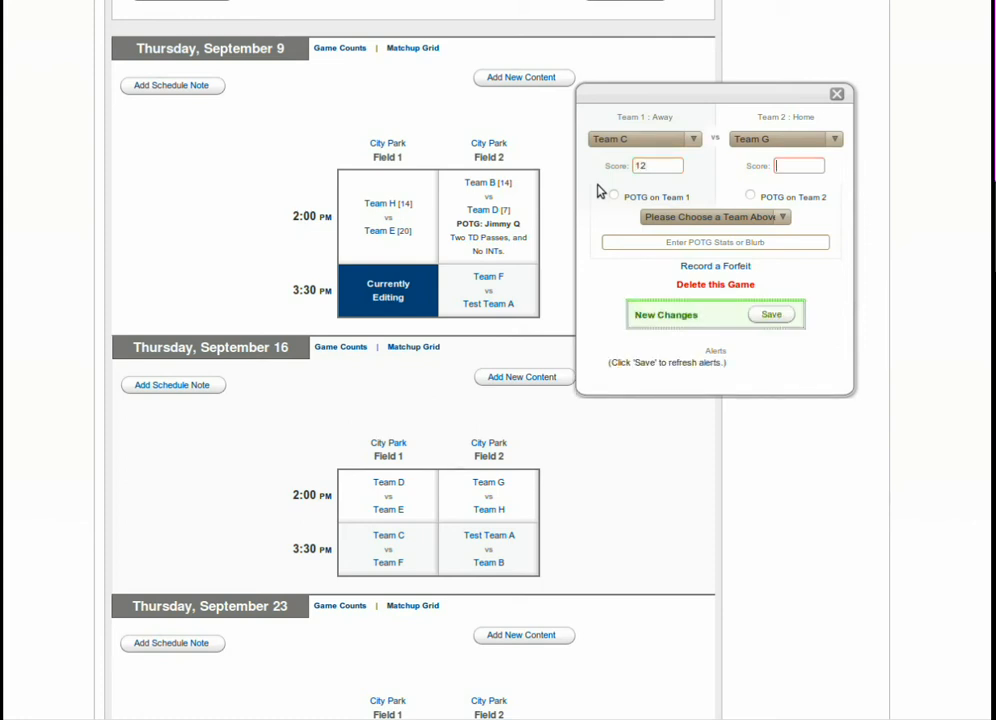
pyautogui.press('Tab')
pyautogui.write('17')
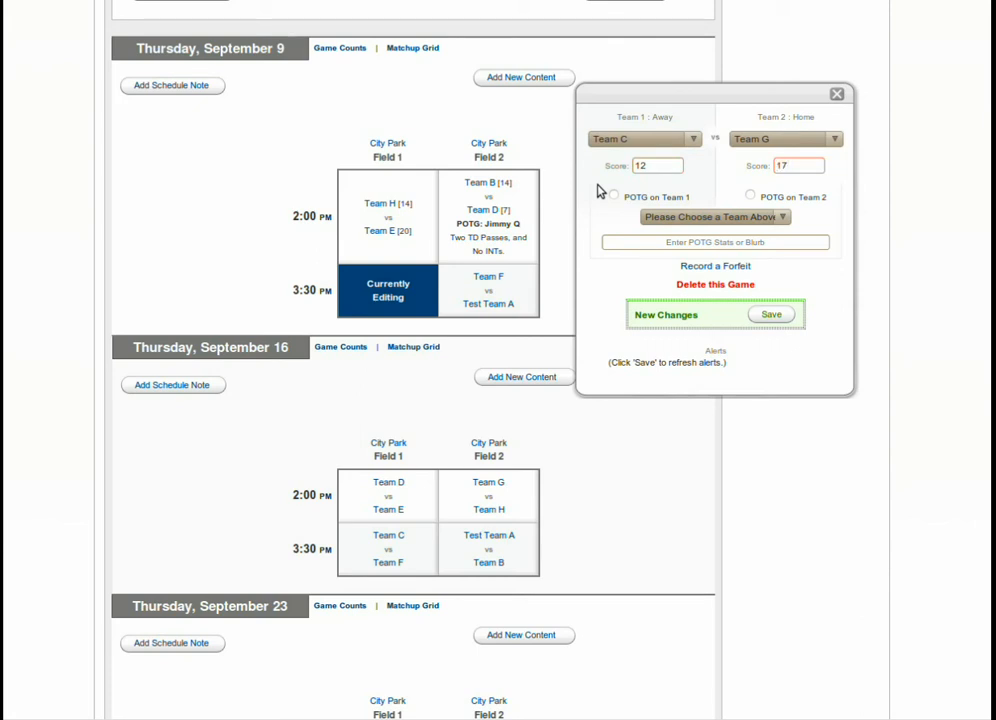
pyautogui.click(779, 318)
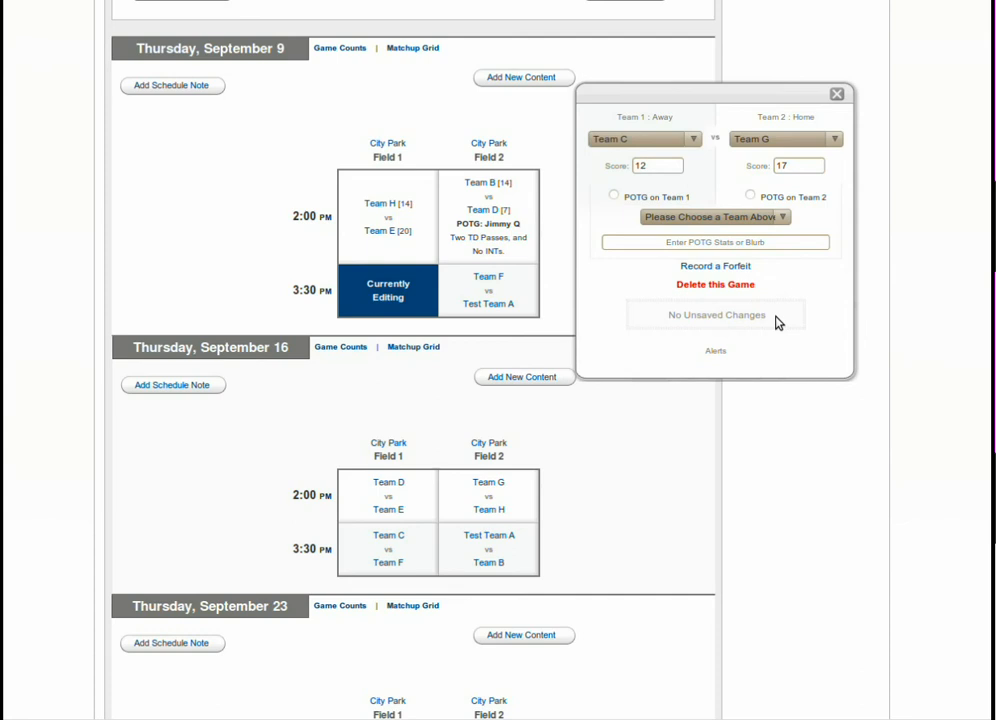
pyautogui.click(522, 296)
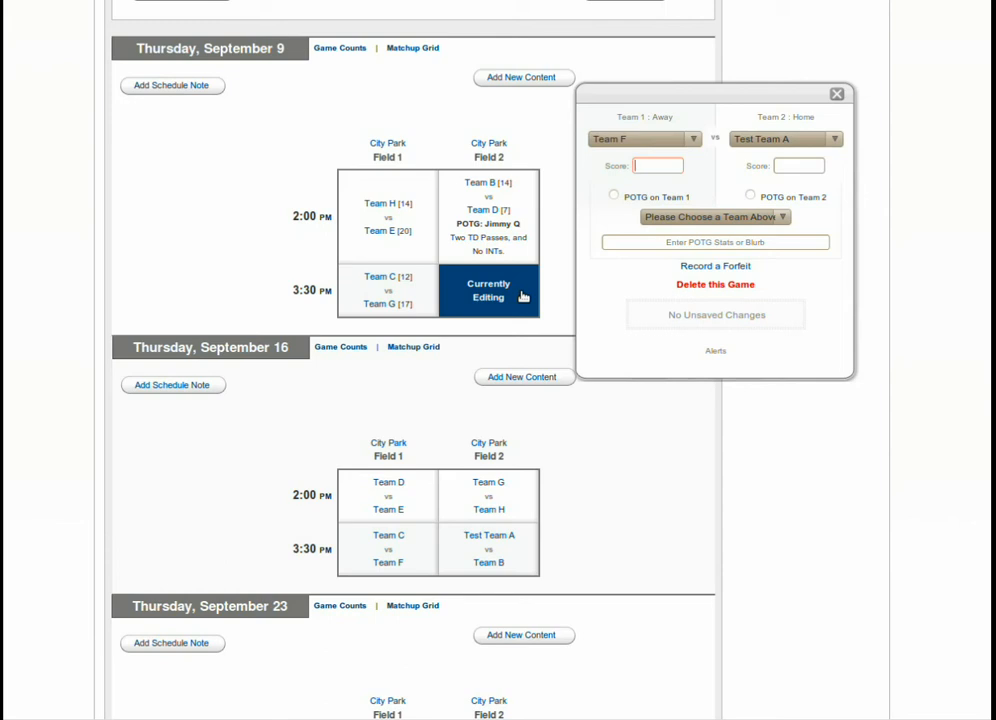
# Record the Team F vs Test Team A game as a forfeit won by Test Team A.
pyautogui.click(701, 268)
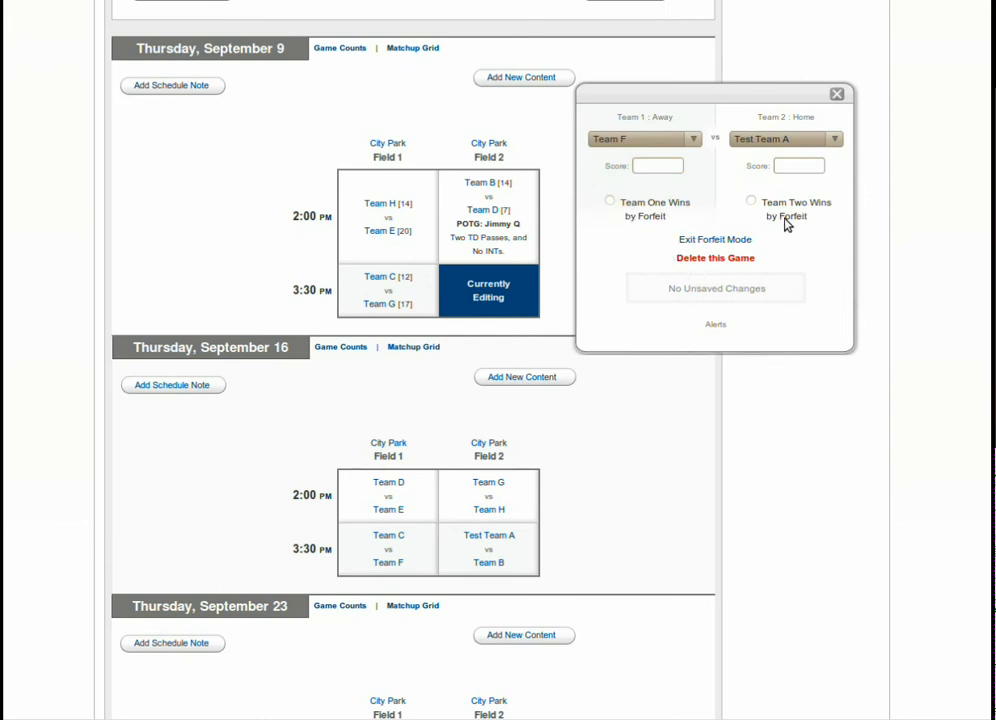
pyautogui.click(751, 202)
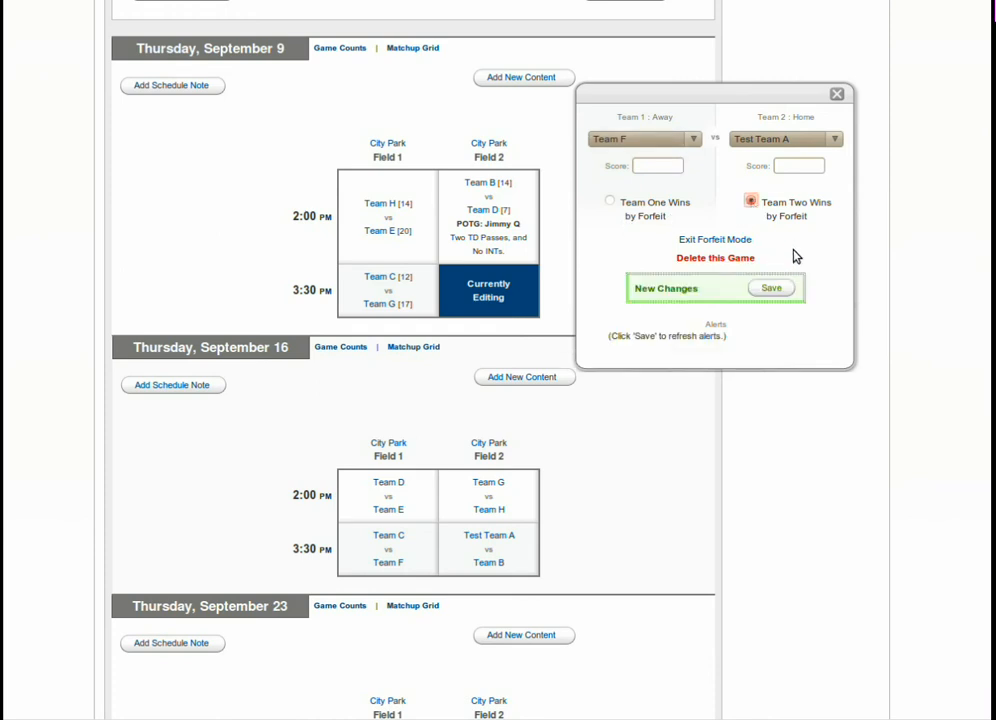
pyautogui.click(776, 289)
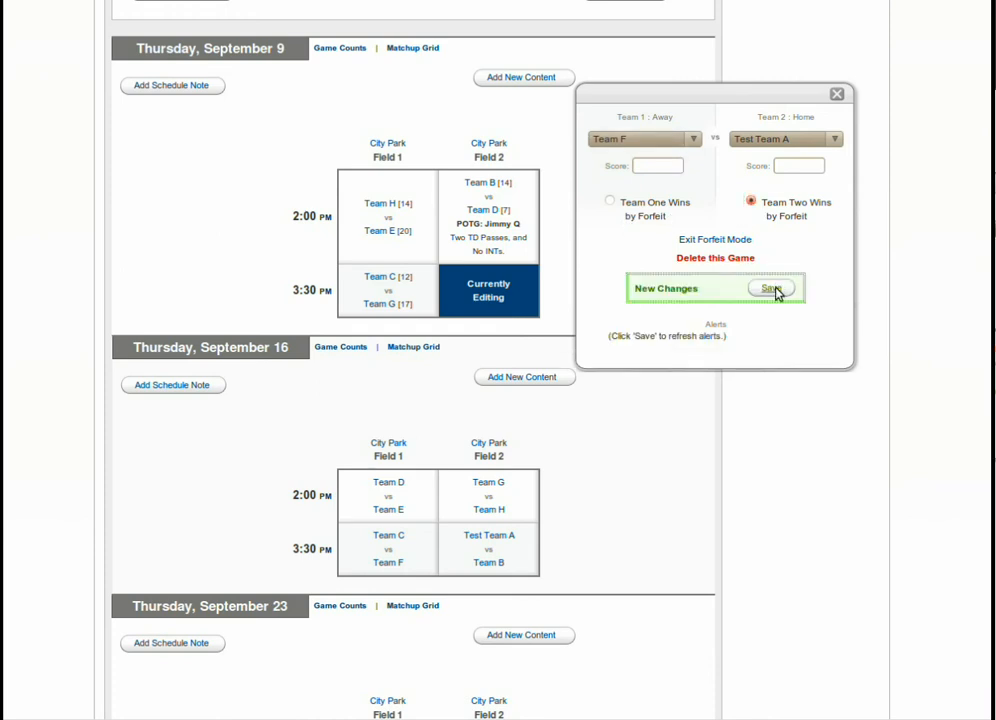
# Scroll to the Sep 9 section and highlight the 'Team F forfeited to Test Team A.' note.
pyautogui.scroll(-3, 775, 406)
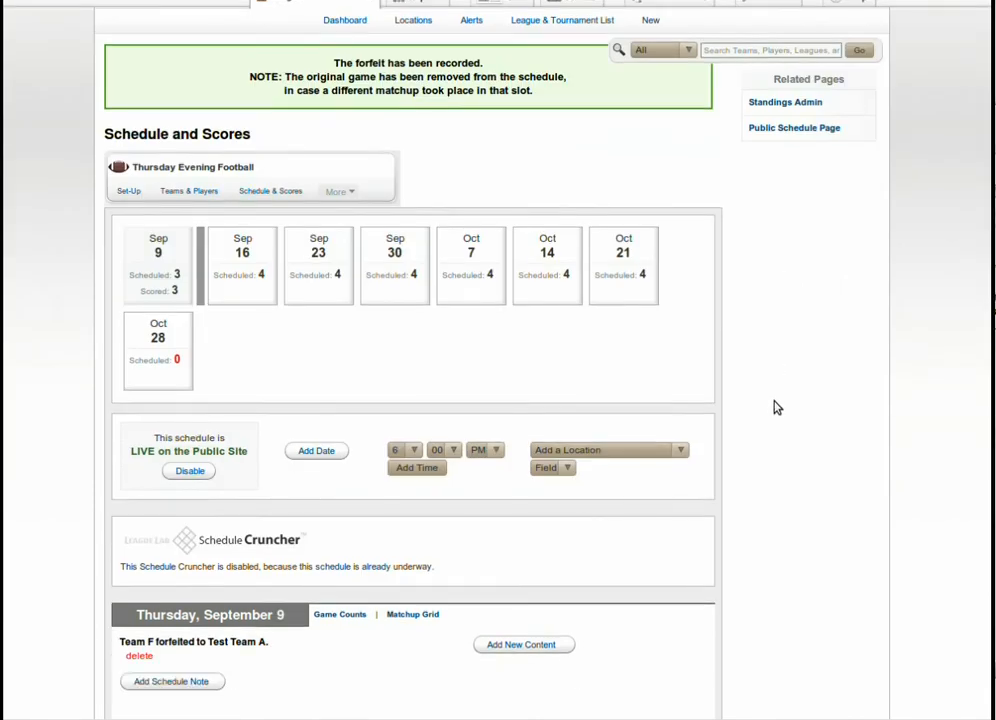
pyautogui.scroll(-2, 777, 407)
pyautogui.scroll(-1, 697, 400)
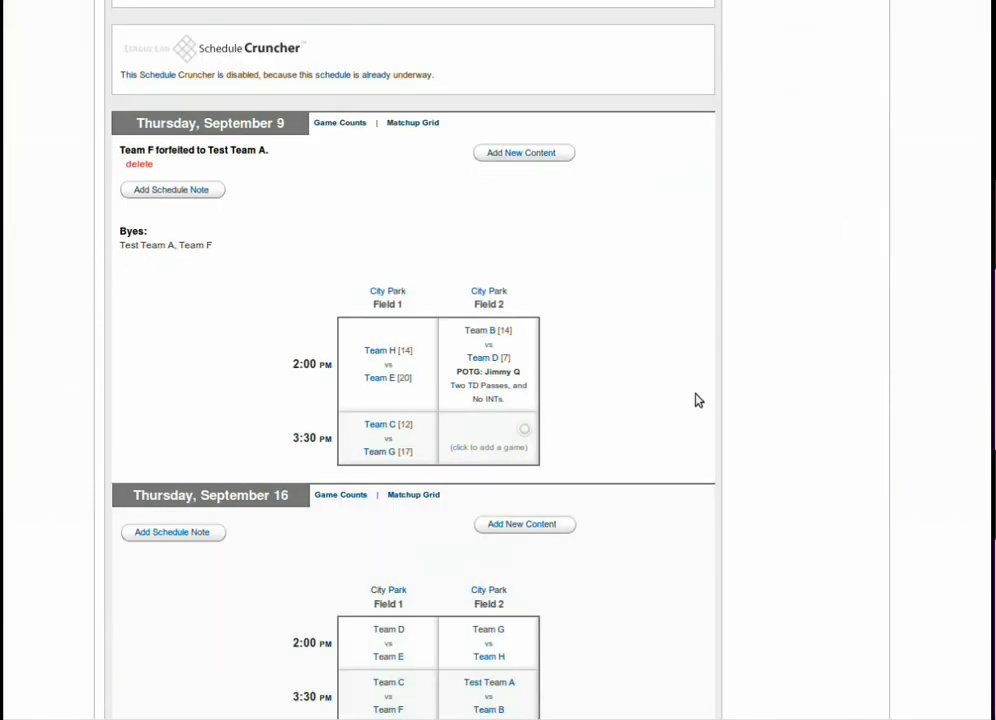
pyautogui.moveTo(270, 151); pyautogui.dragTo(136, 148)
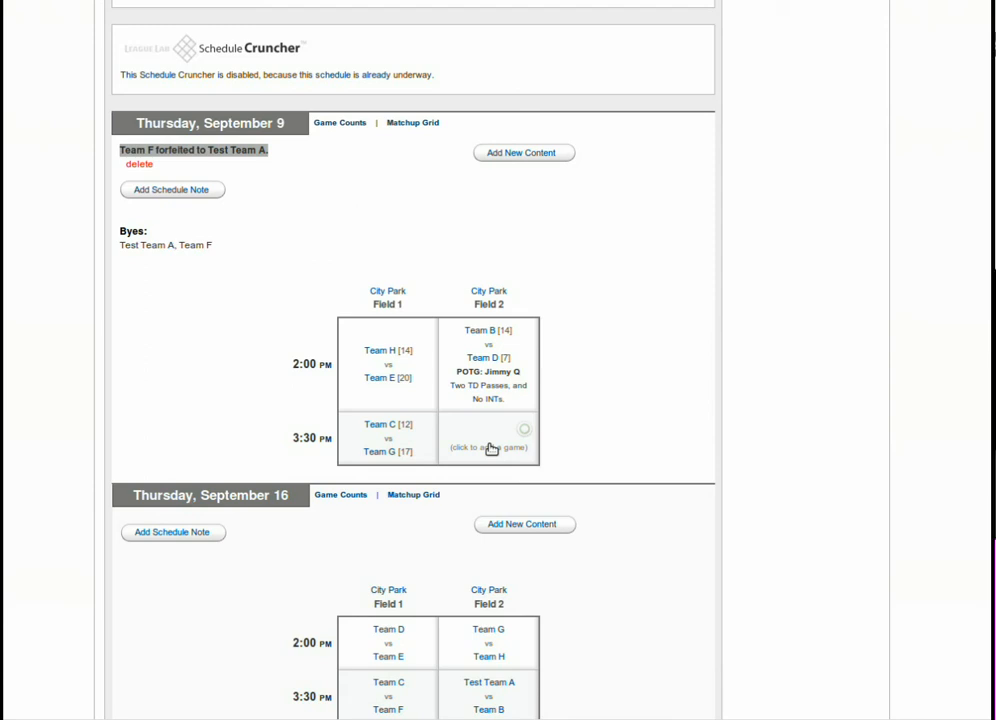
# Start a new Sep 9 post in the Team of the Week category featuring Team B.
pyautogui.click(530, 154)
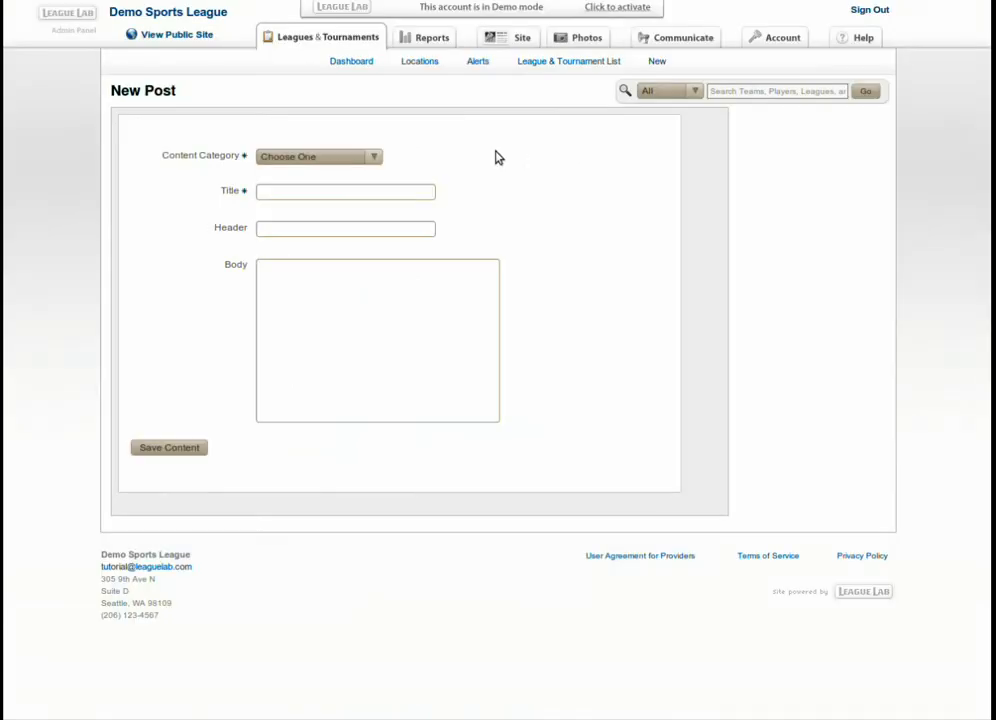
pyautogui.click(336, 162)
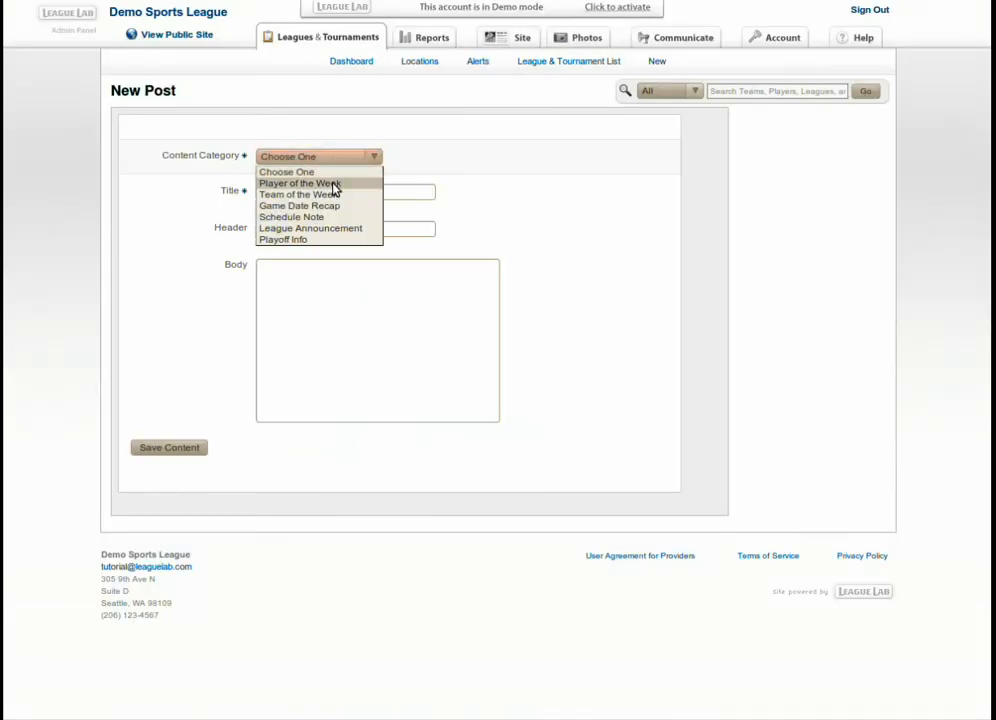
pyautogui.click(333, 195)
pyautogui.click(333, 195)
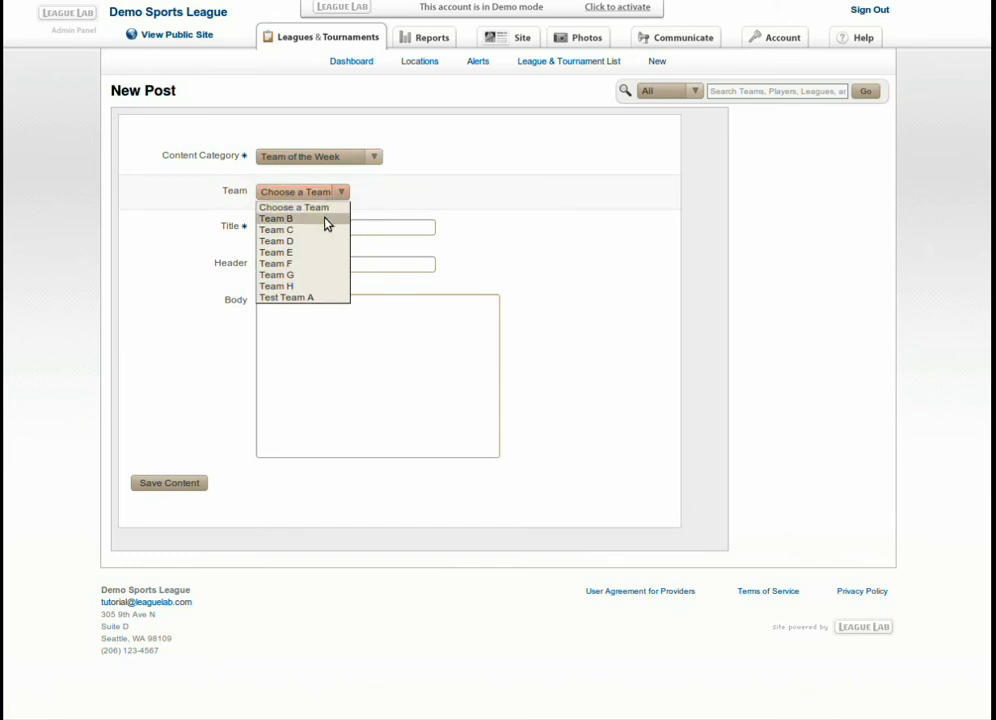
pyautogui.click(327, 219)
pyautogui.click(323, 228)
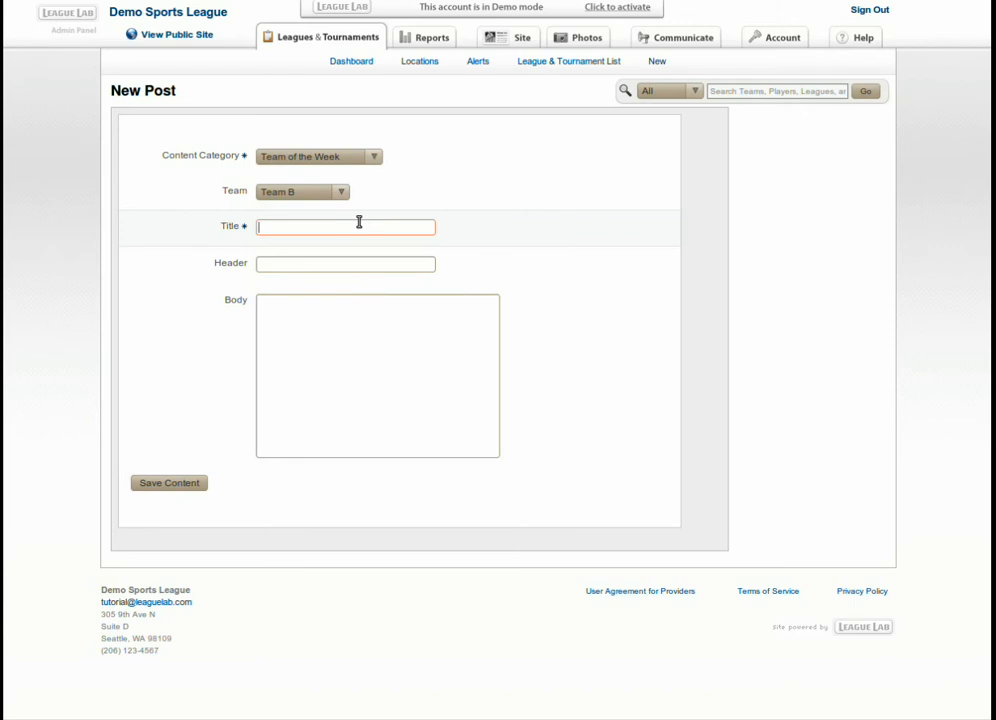
# Enter title 'Nice Work Team B', header 'Can they be stopped?', and a 'well-oiled machine' write-up.
pyautogui.write('Nice W')
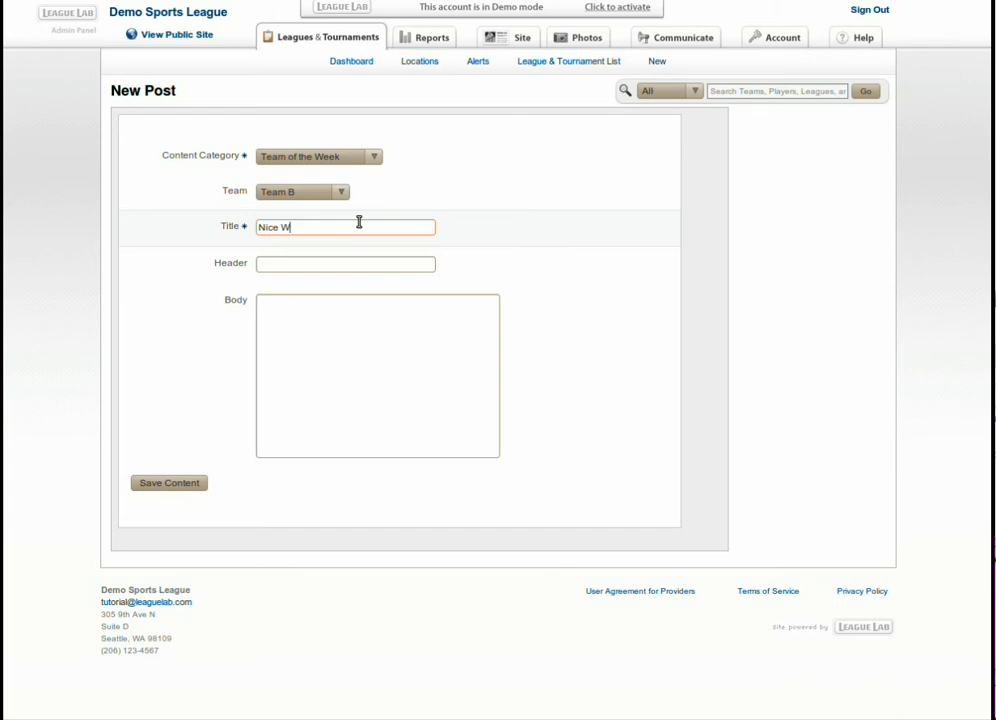
pyautogui.write('ork Team B')
pyautogui.press('Tab')
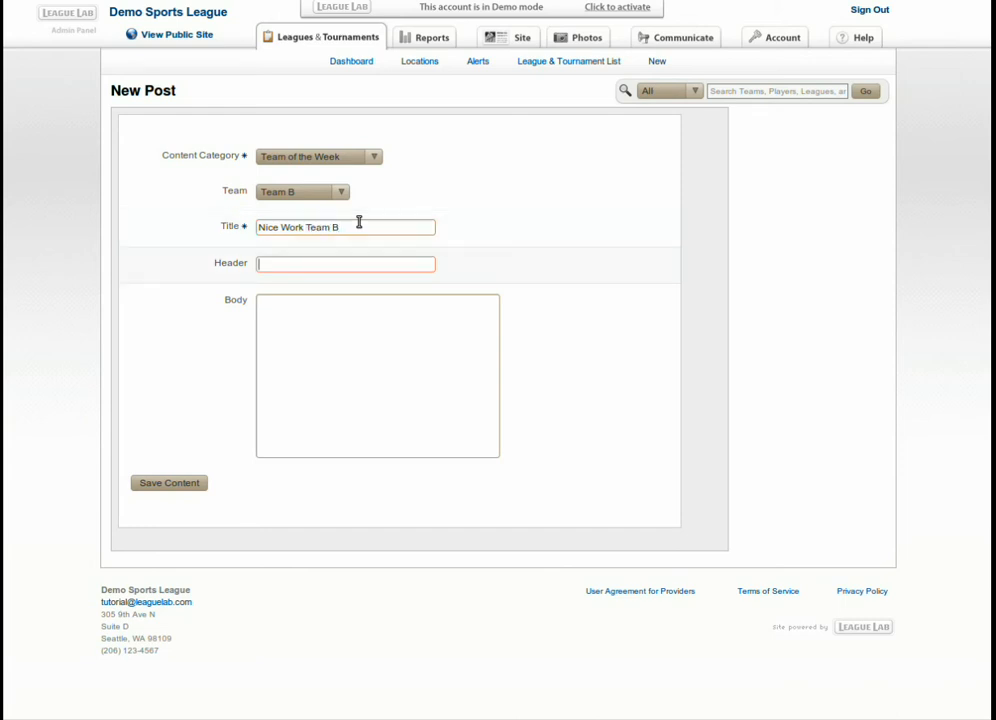
pyautogui.write('Can they b')
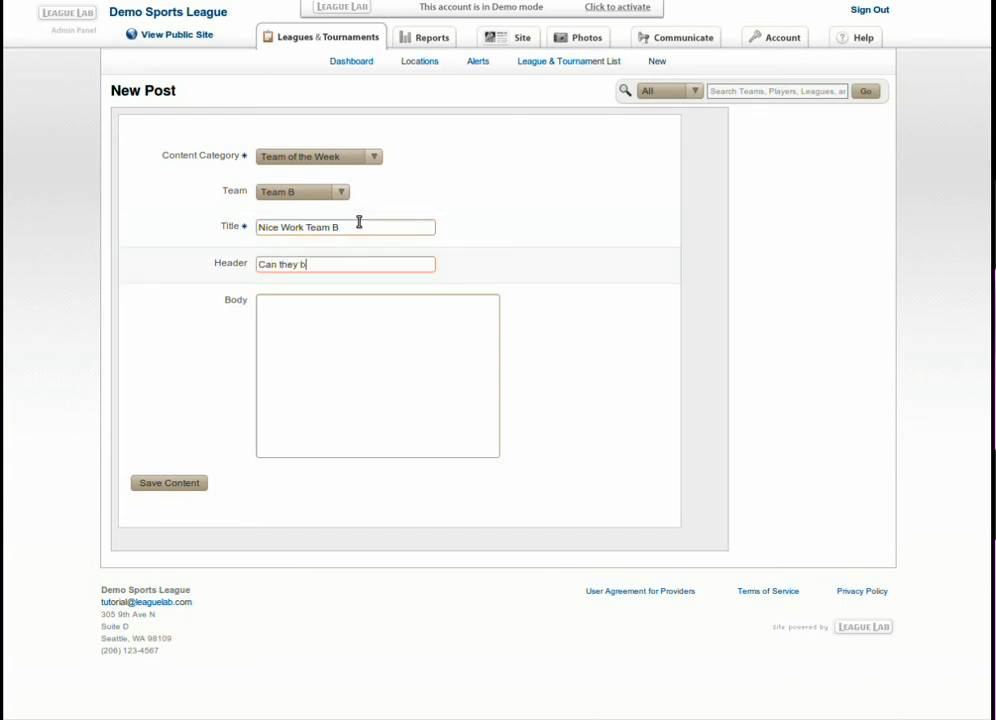
pyautogui.write('e stopped?')
pyautogui.press('Tab')
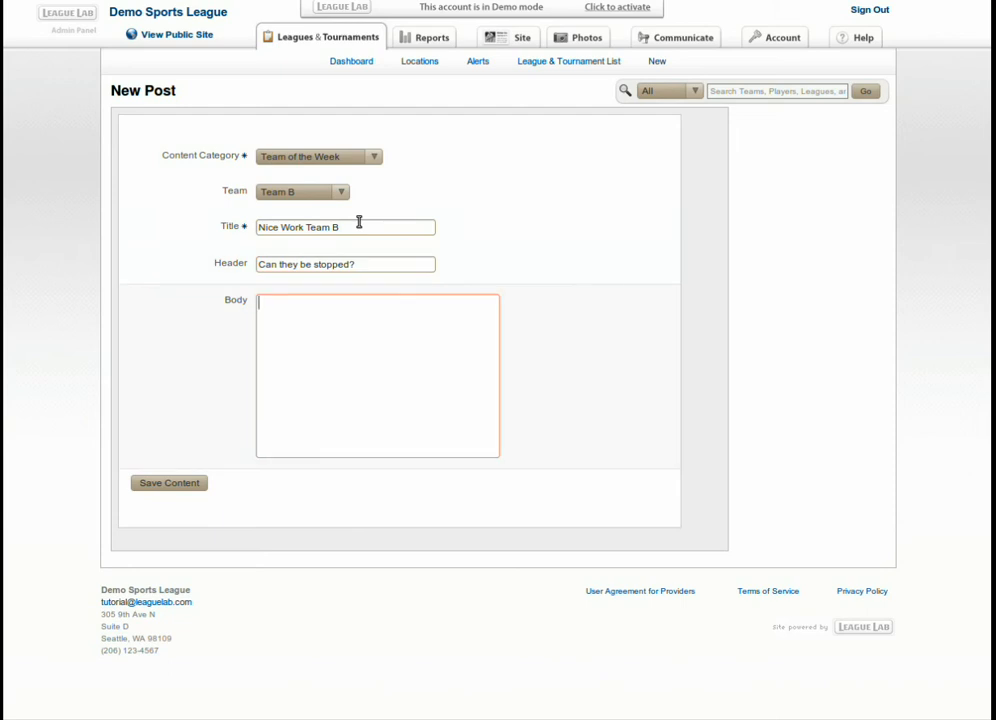
pyautogui.write('These guys were a well-')
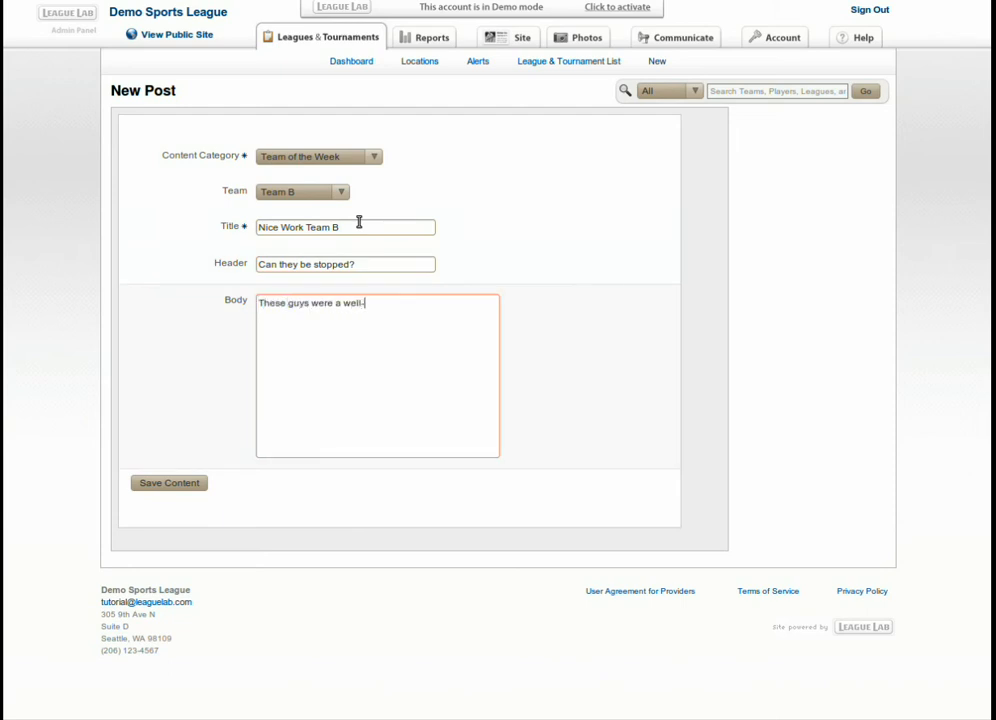
pyautogui.write('oilded')
pyautogui.press('BackSpace')
pyautogui.press('BackSpace')
pyautogui.press('BackSpace')
pyautogui.press('BackSpace')
pyautogui.write('ed ')
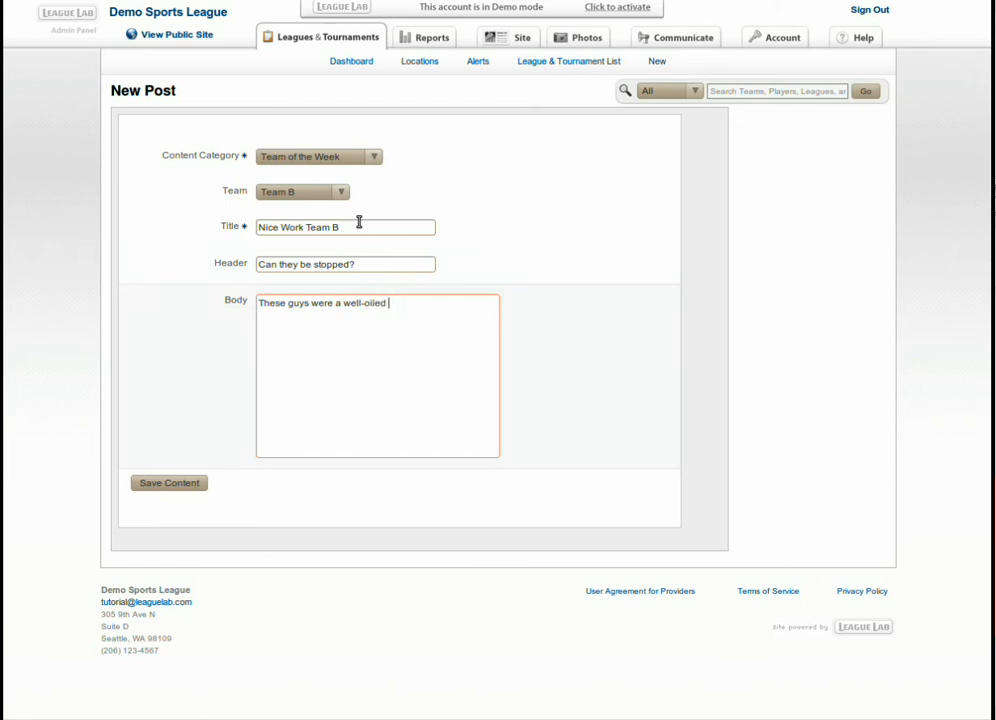
pyautogui.write('machine')
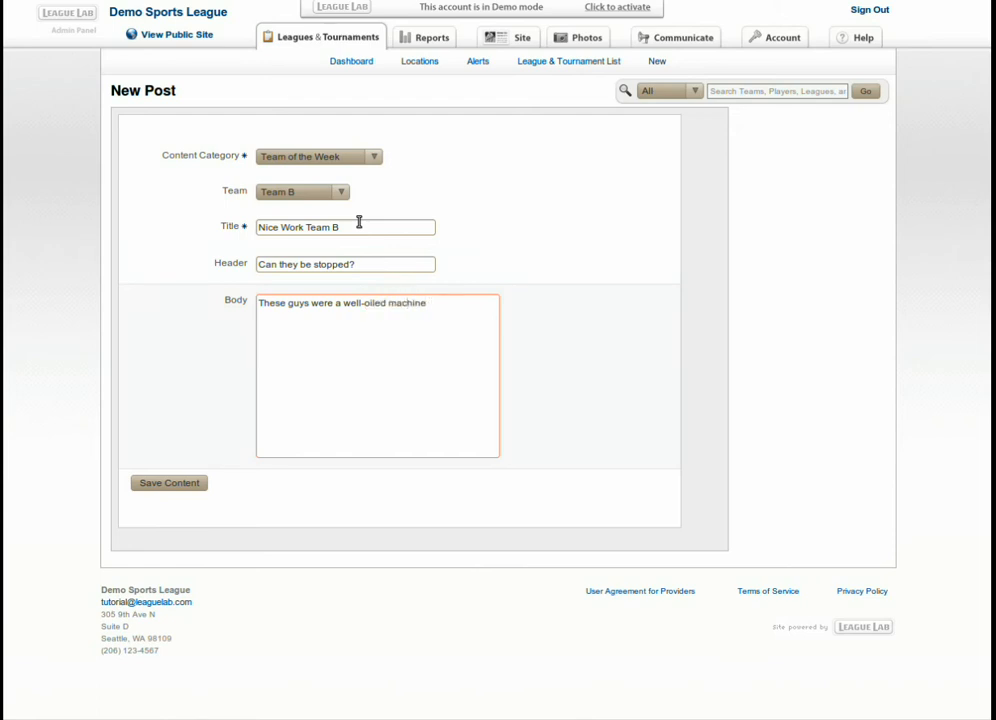
pyautogui.write(' out there, with J')
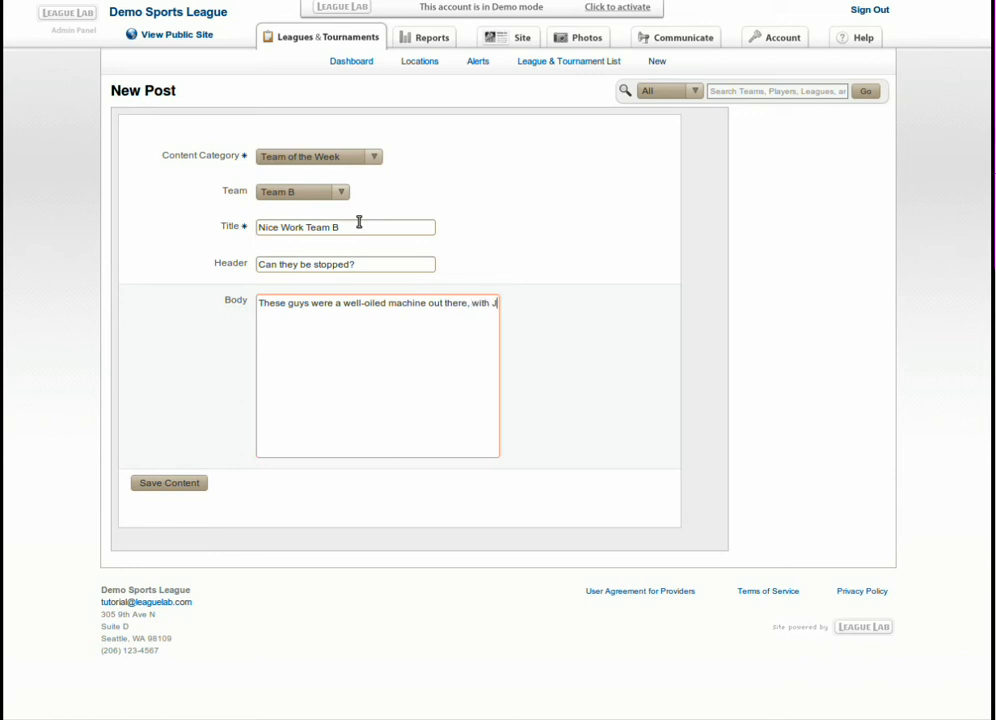
pyautogui.write('immy commanding')
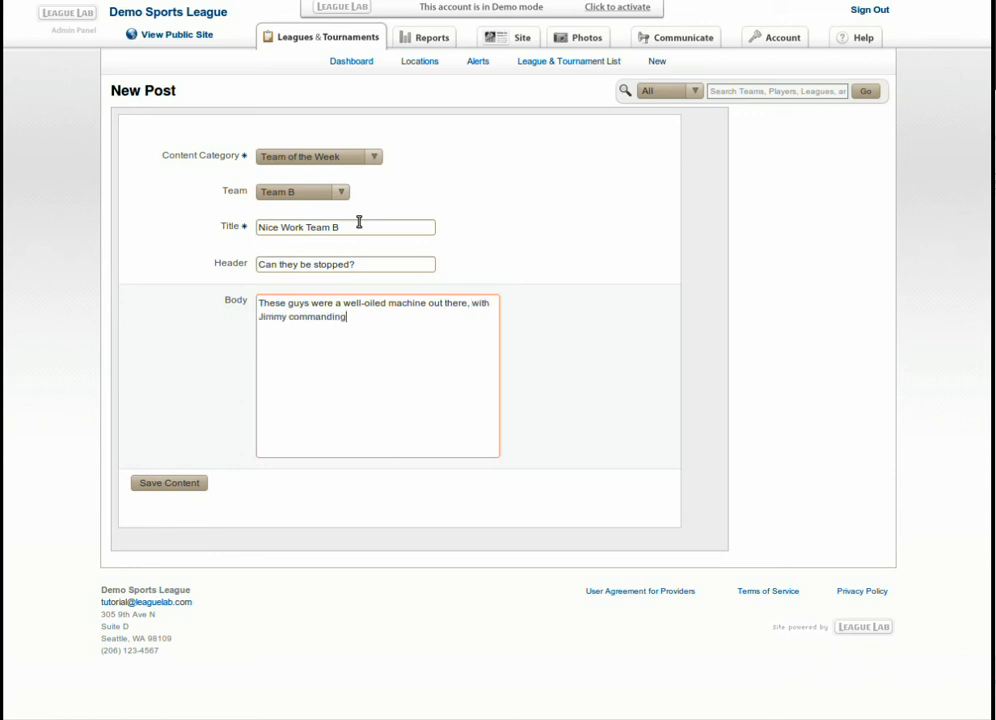
pyautogui.write(' the offense ')
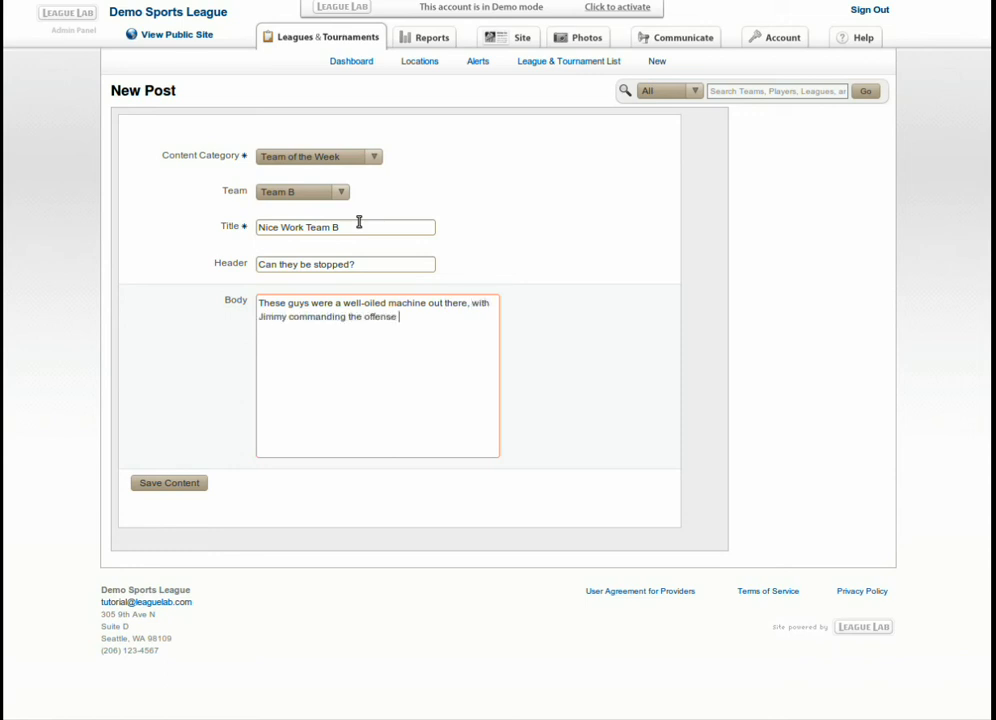
pyautogui.write('an')
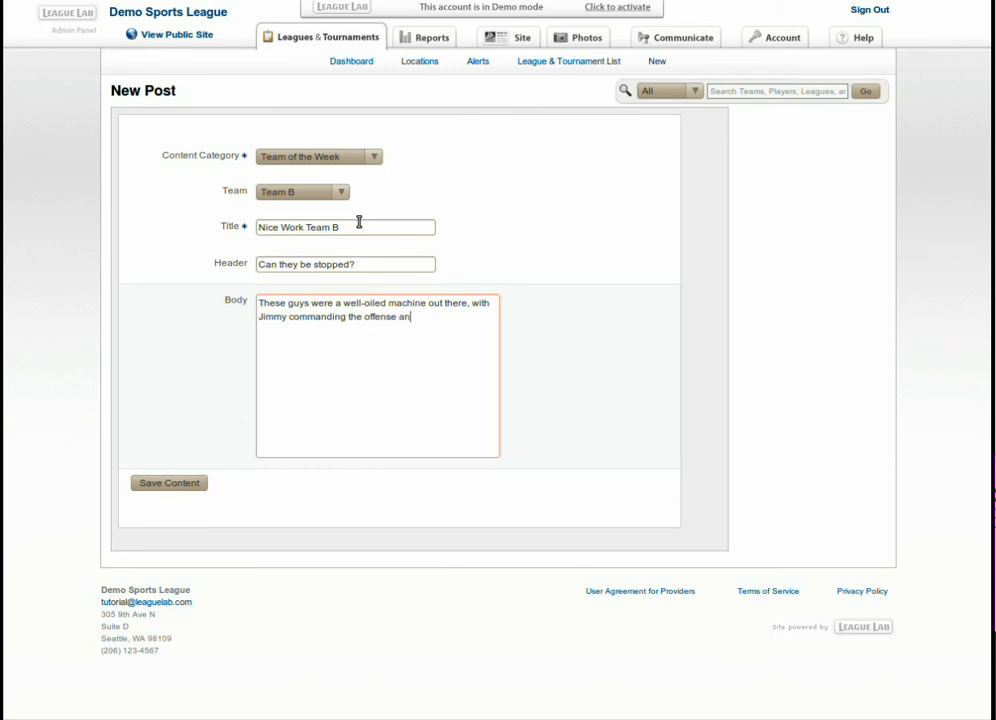
pyautogui.write('d a defense ')
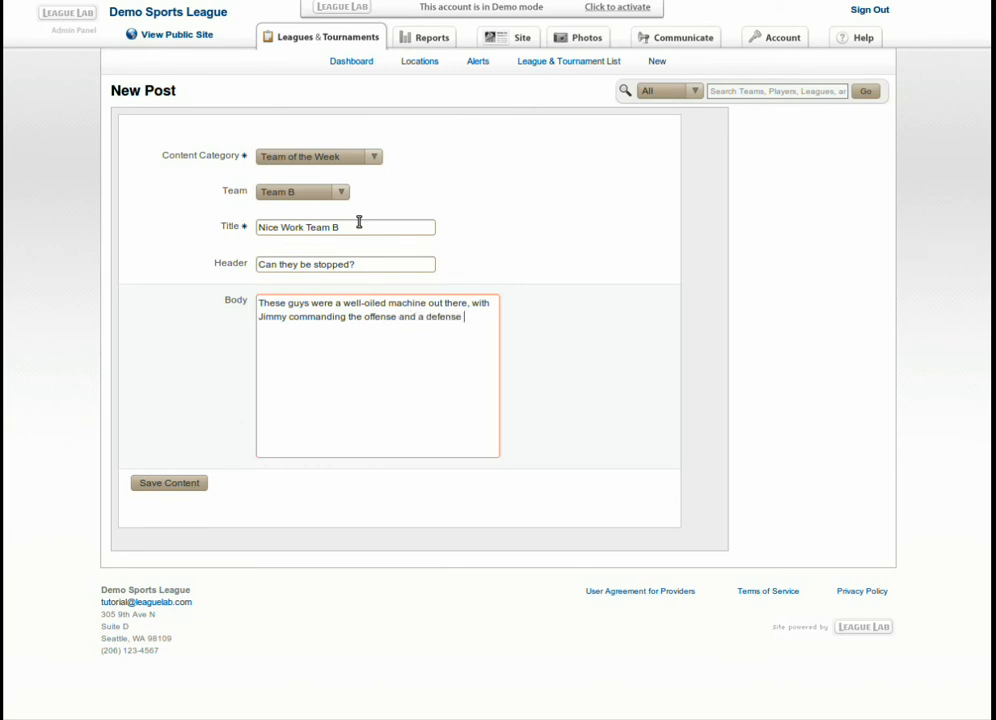
pyautogui.write('that sh')
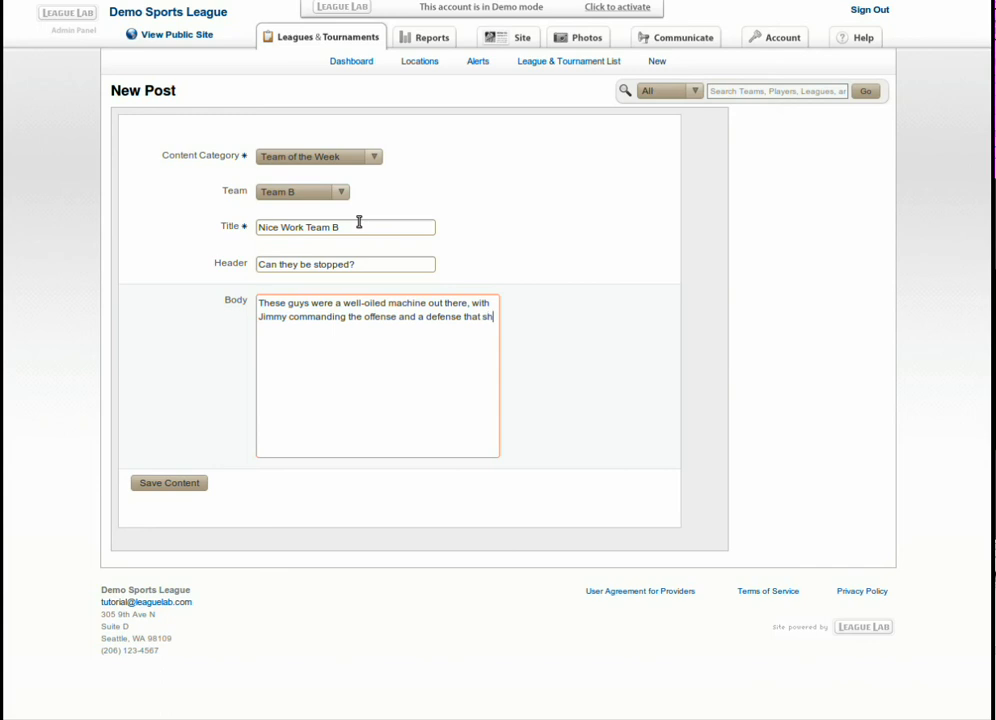
pyautogui.write('ut down their opp')
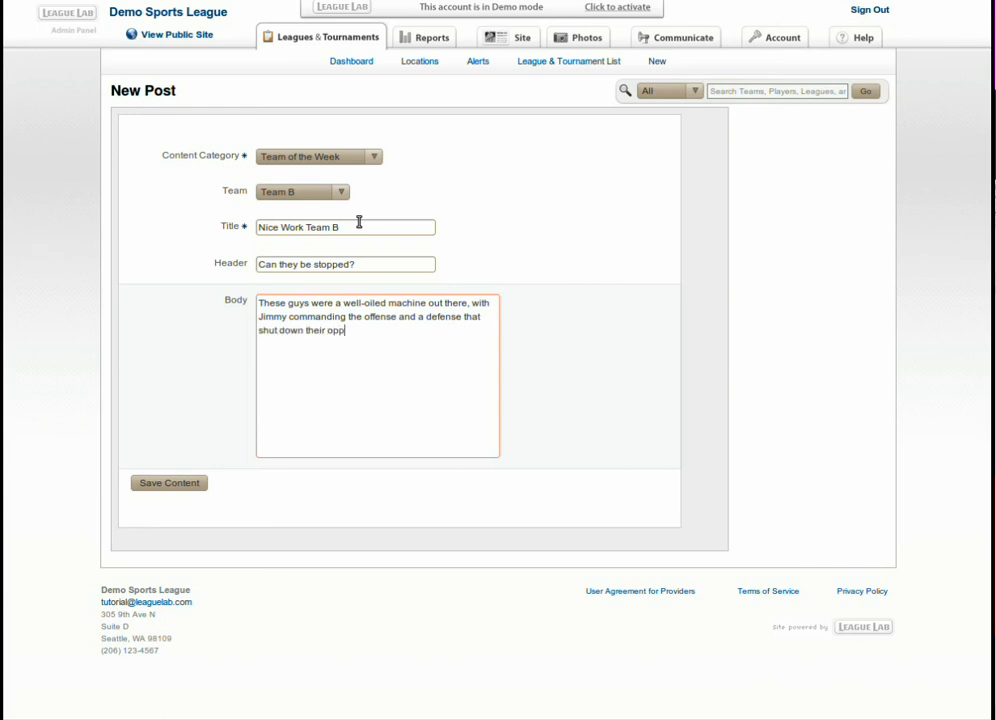
pyautogui.write("onent's r")
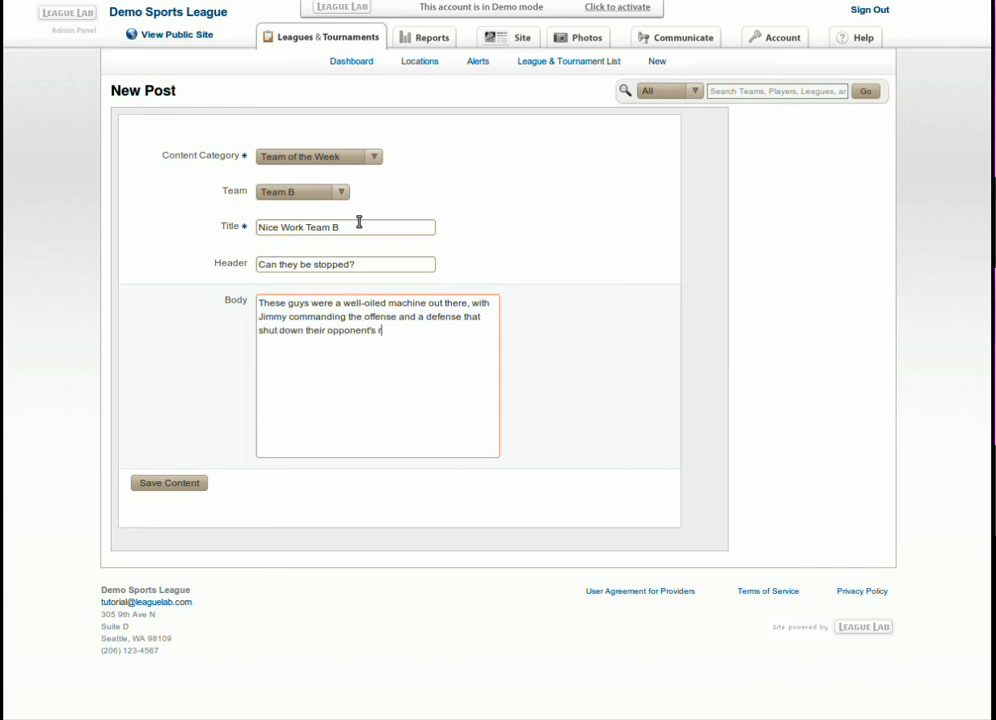
pyautogui.write('unning and passing games.')
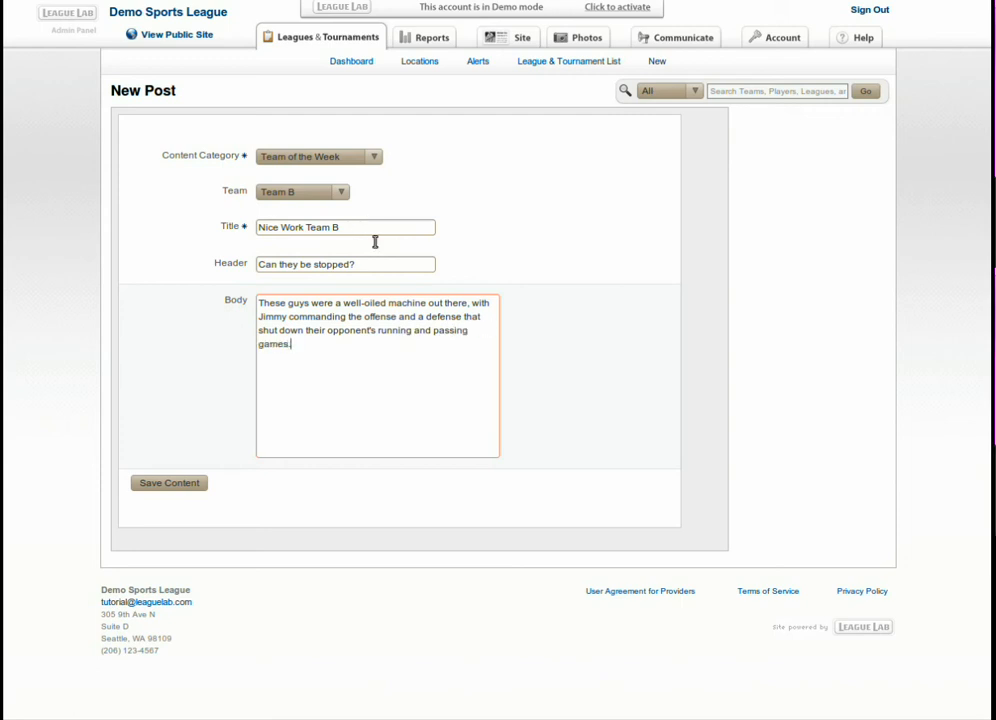
# Save the Team B post and scroll to see it on the Sep 9 schedule.
pyautogui.click(191, 489)
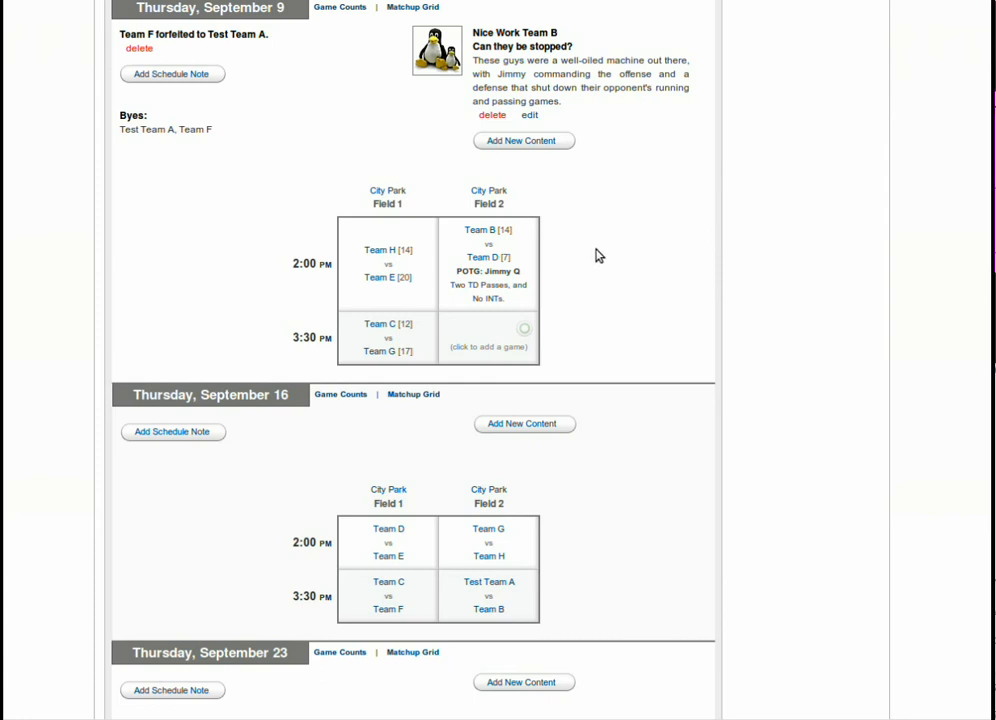
pyautogui.moveTo(994, 222); pyautogui.dragTo(994, 80)
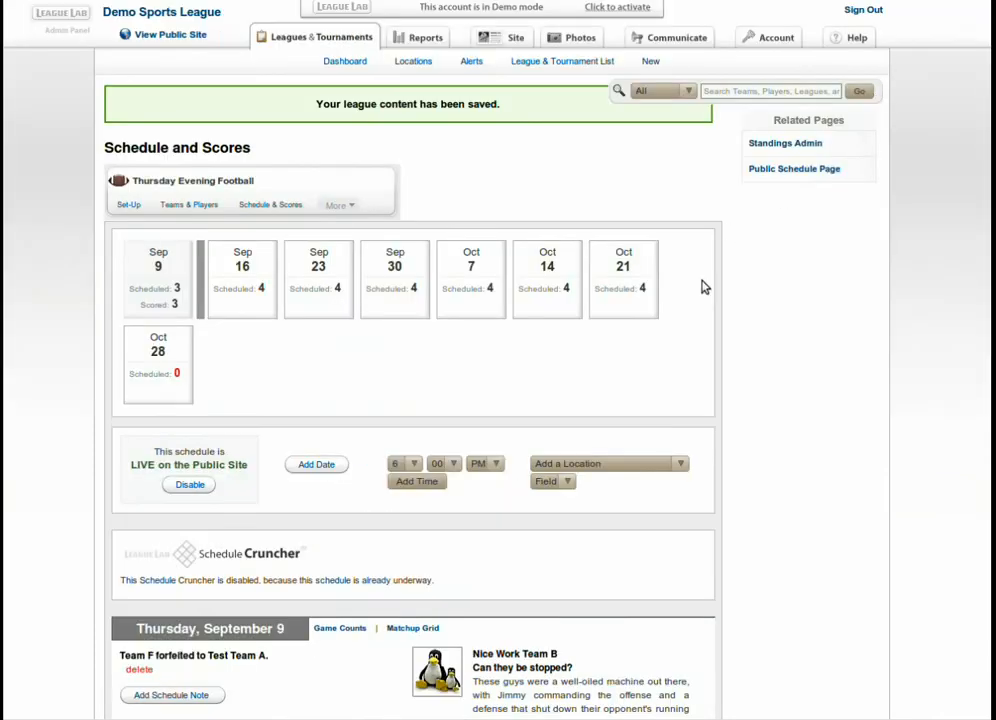
# Go to the Public Schedule Page and view its Standings table.
pyautogui.click(790, 172)
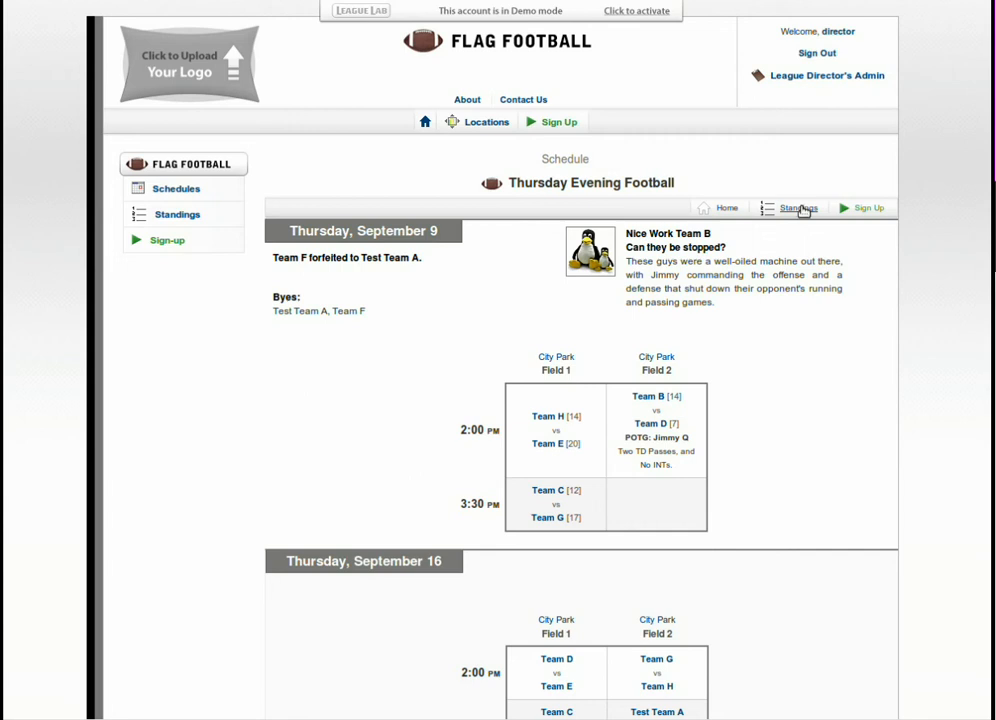
pyautogui.click(800, 208)
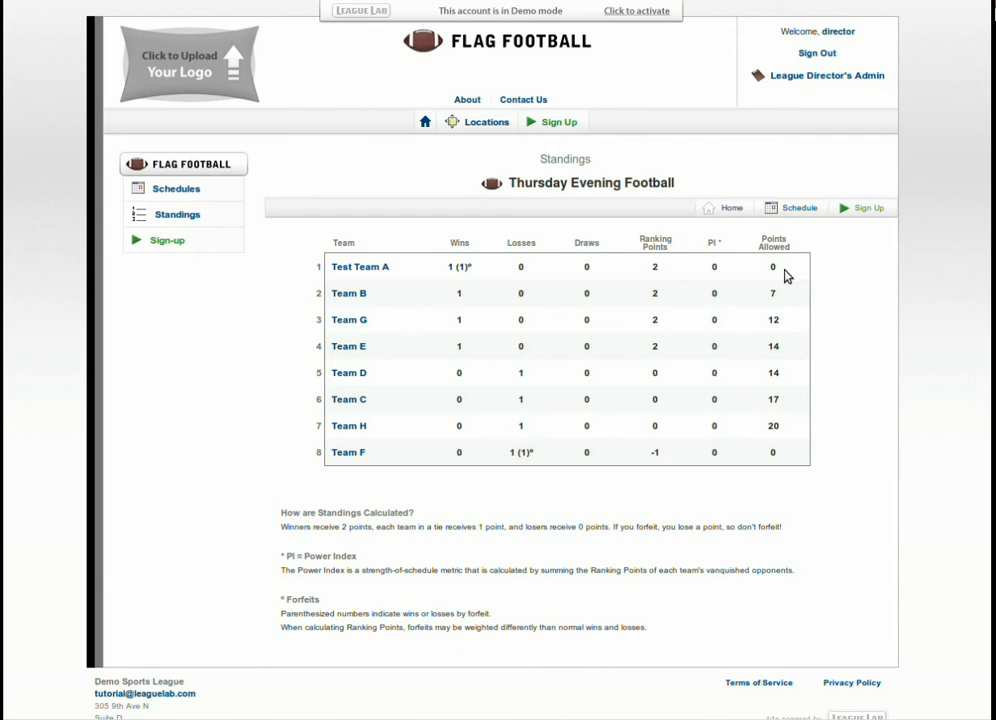
pyautogui.click(130, 1)
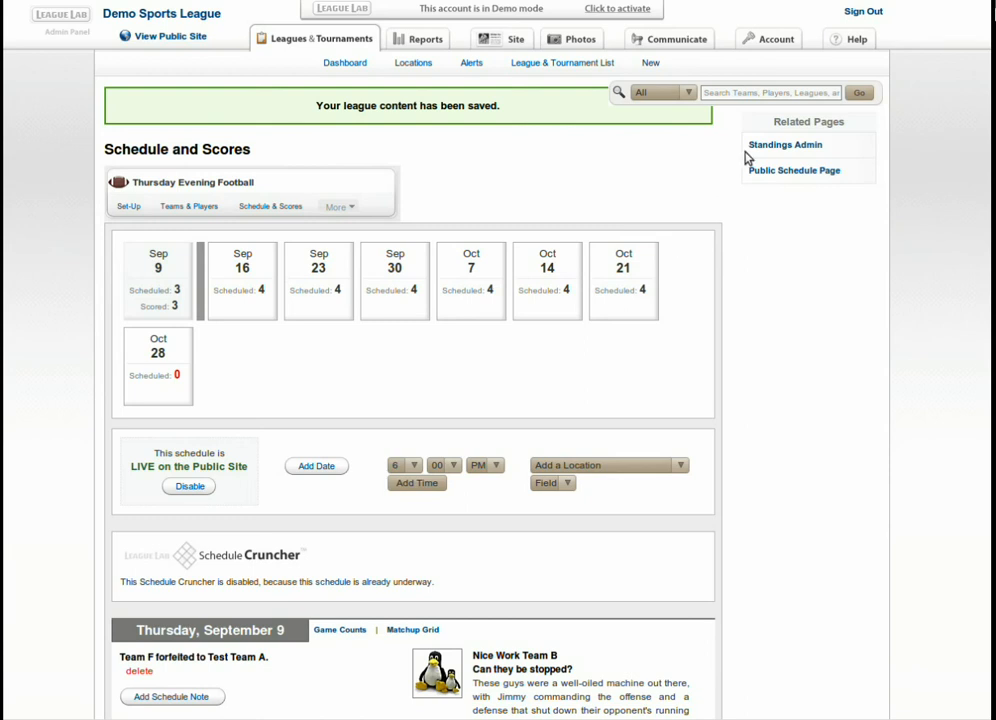
pyautogui.click(345, 208)
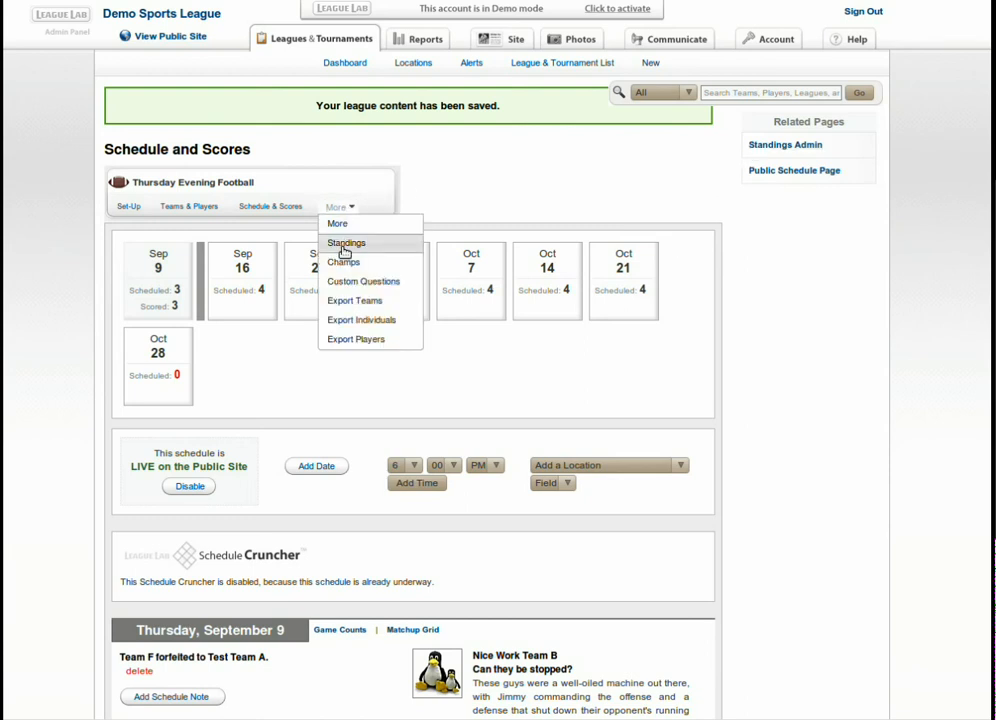
pyautogui.click(345, 244)
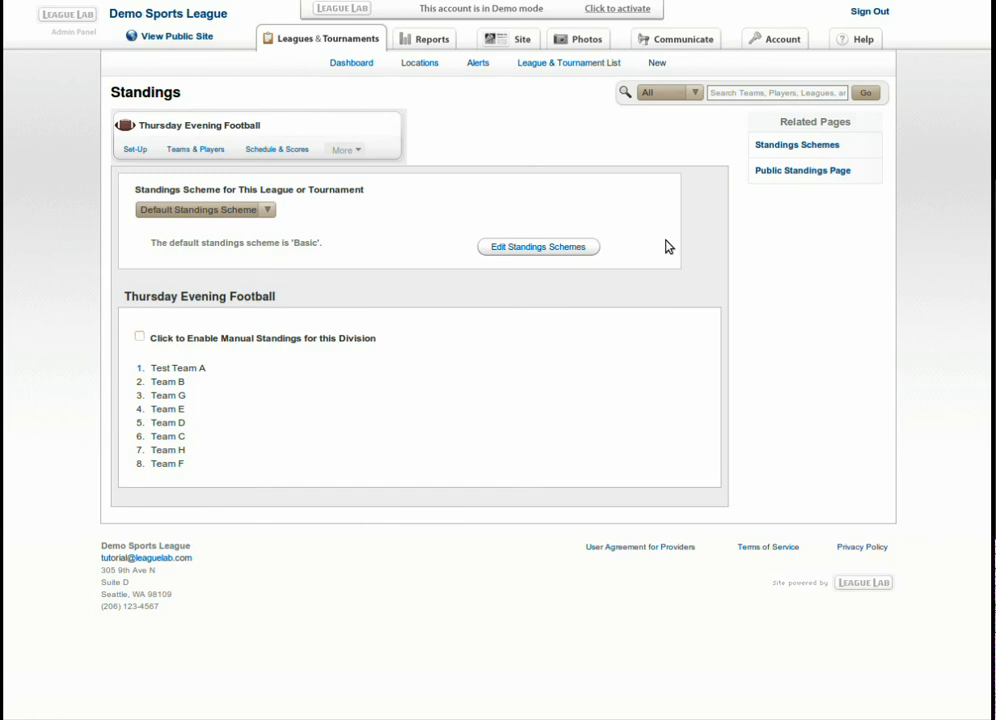
pyautogui.click(267, 211)
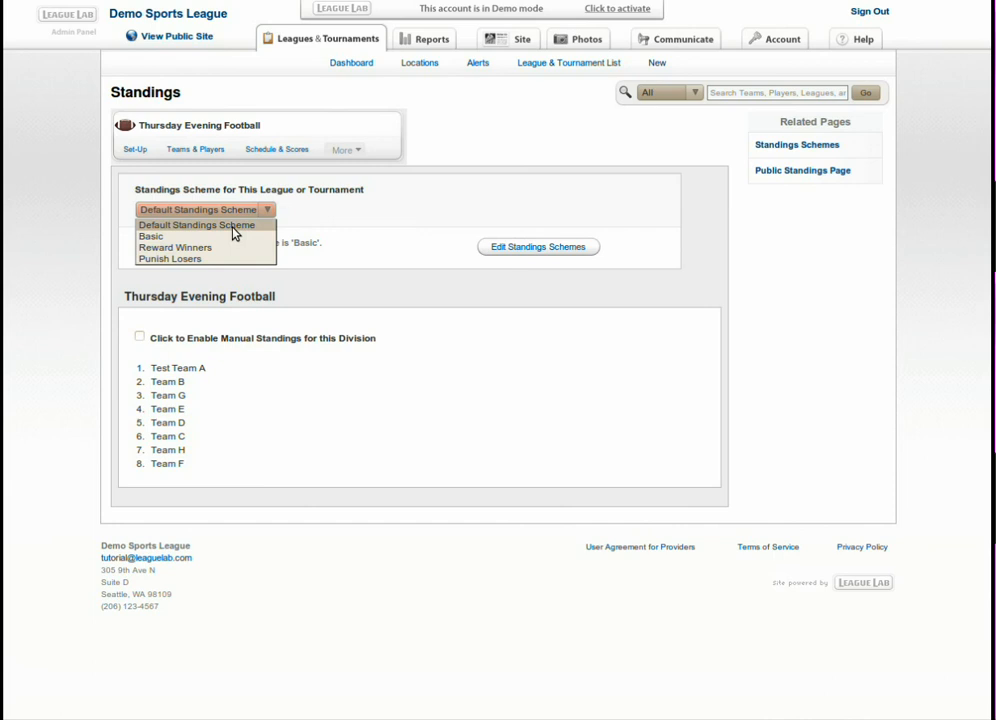
pyautogui.click(233, 228)
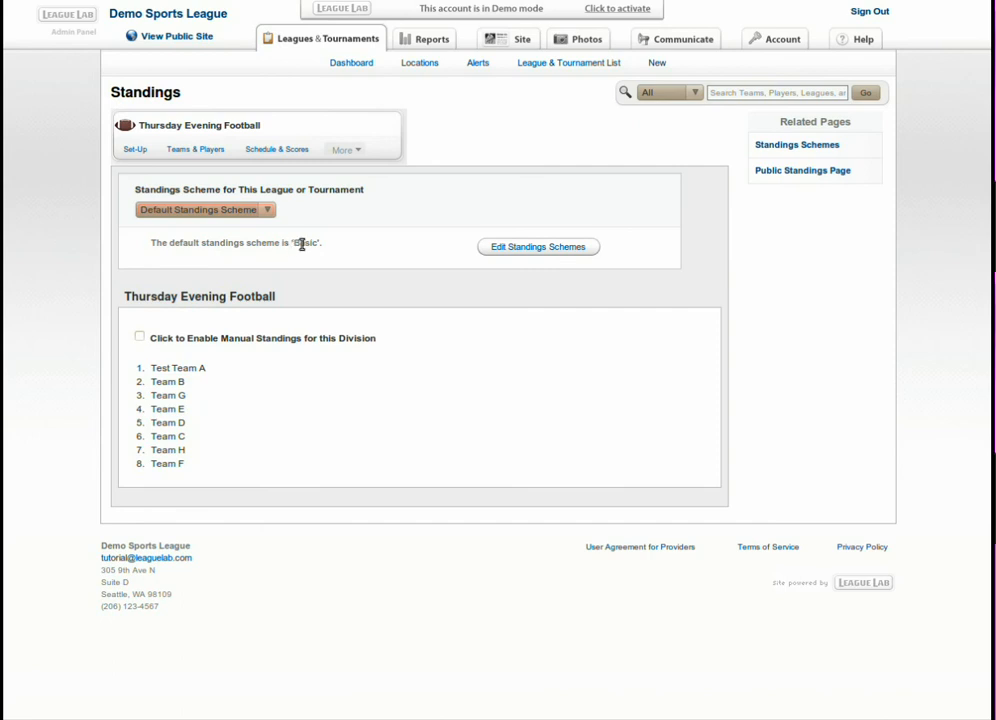
pyautogui.click(556, 248)
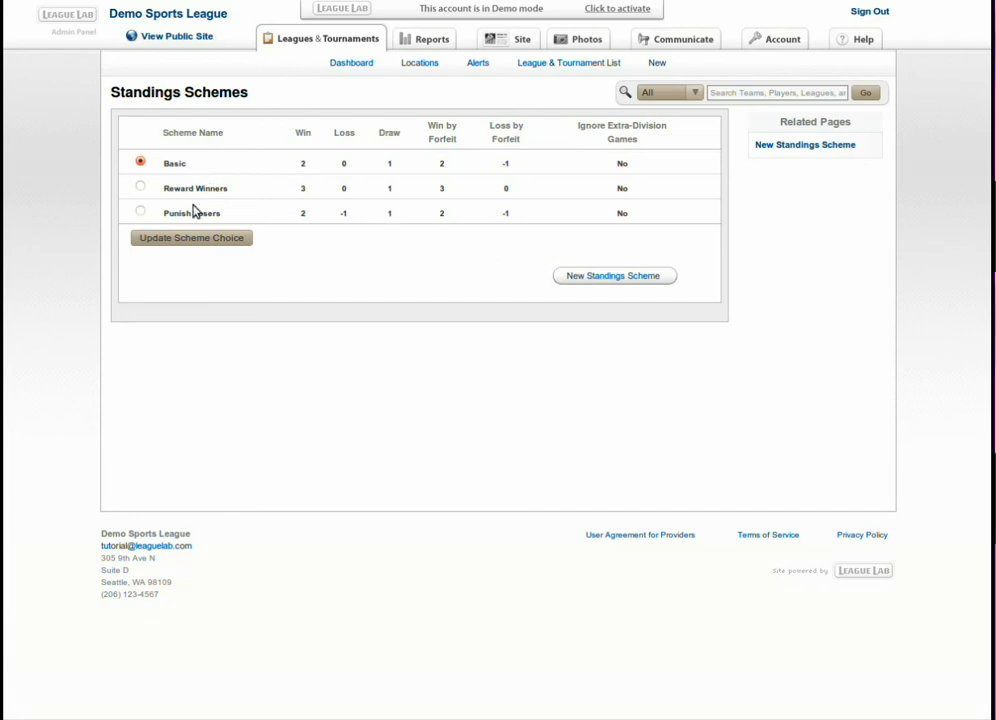
# Apply Punish Losers (Win 2, Loss -1, Draw 1) as the league's standings scheme.
pyautogui.click(141, 188)
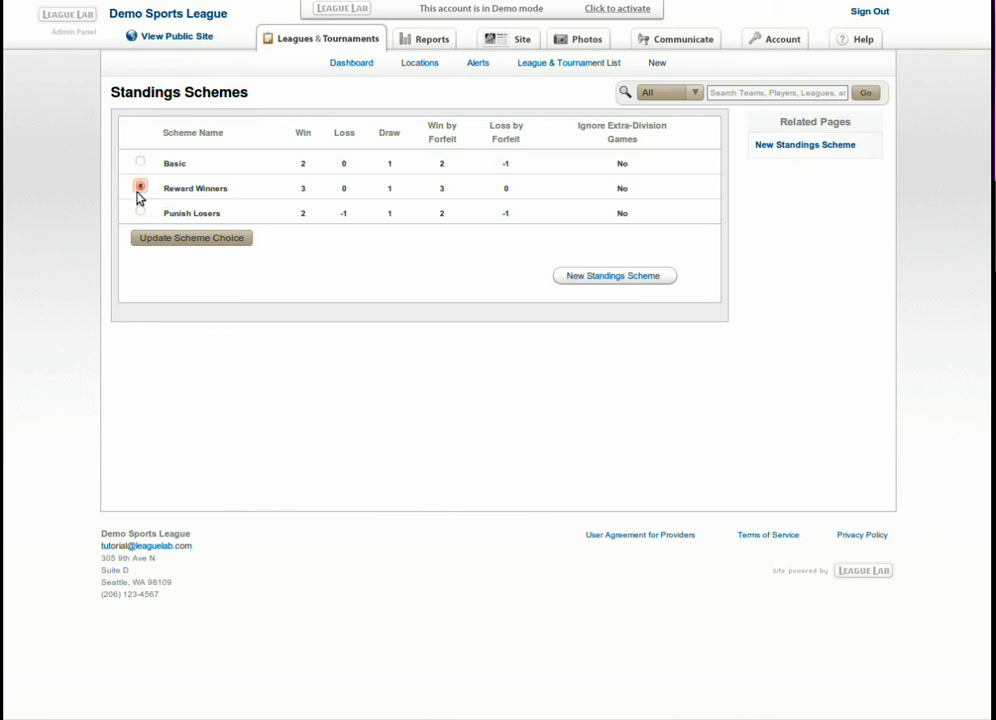
pyautogui.click(141, 213)
pyautogui.click(204, 242)
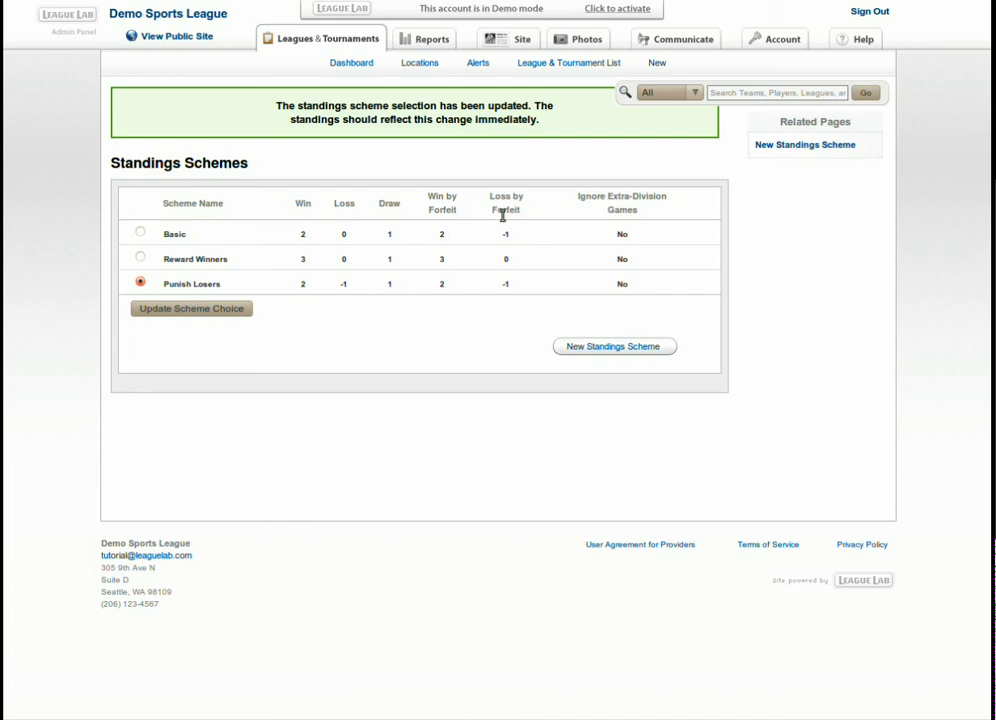
pyautogui.rightClick(510, 265)
pyautogui.click(534, 258)
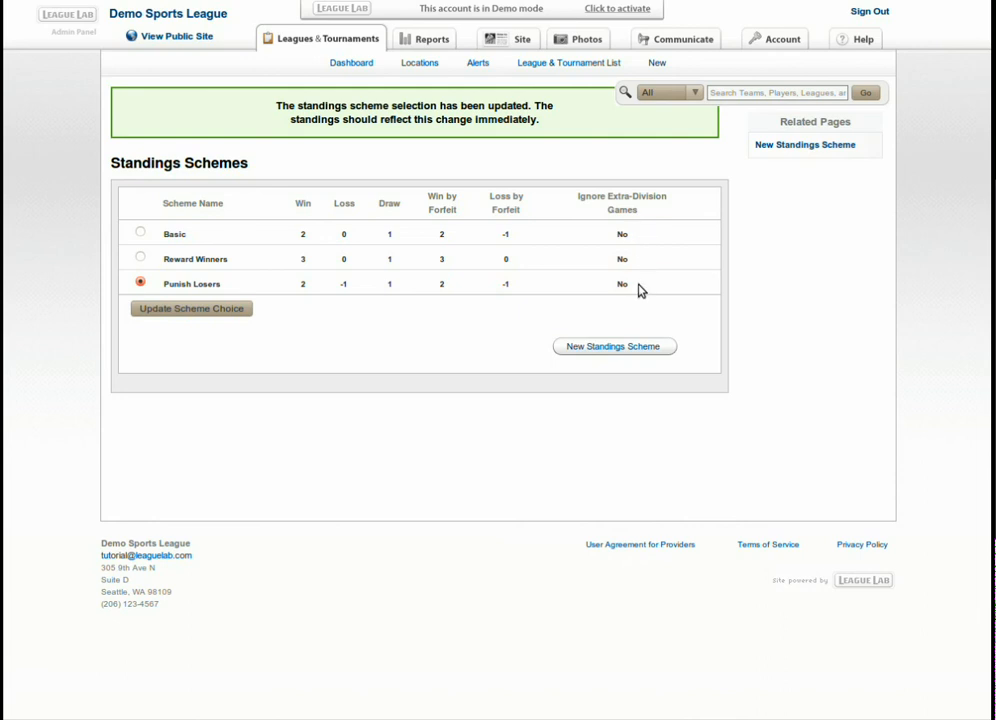
# Create a scheme named Custom described as 'Winners get 3 points, losers get 0, draws get 1 for each team.'.
pyautogui.click(577, 349)
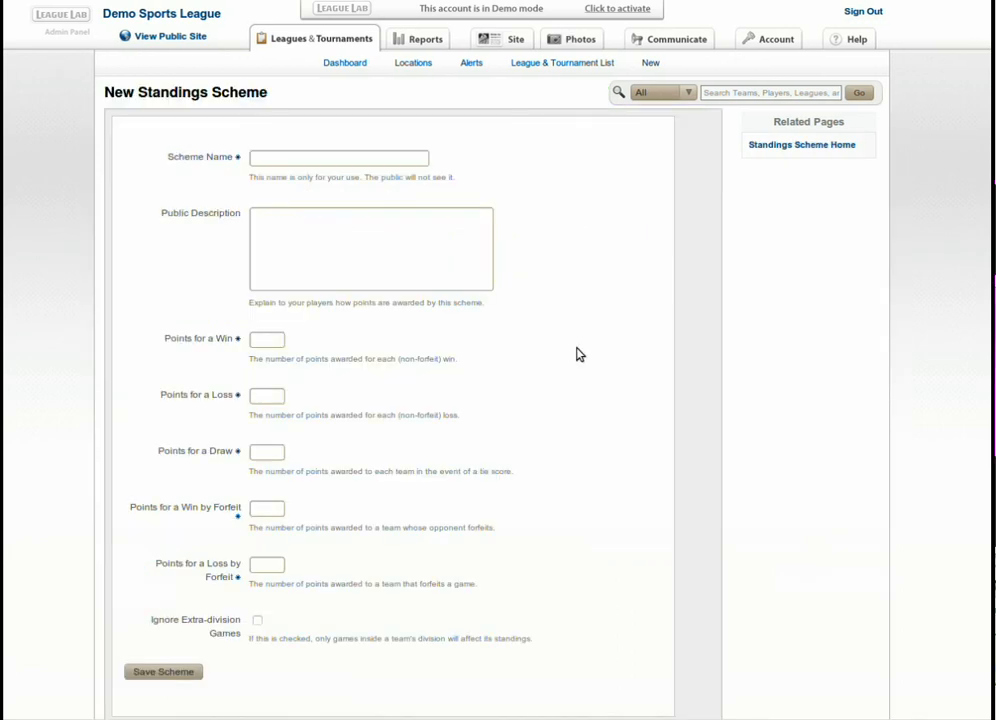
pyautogui.click(393, 156)
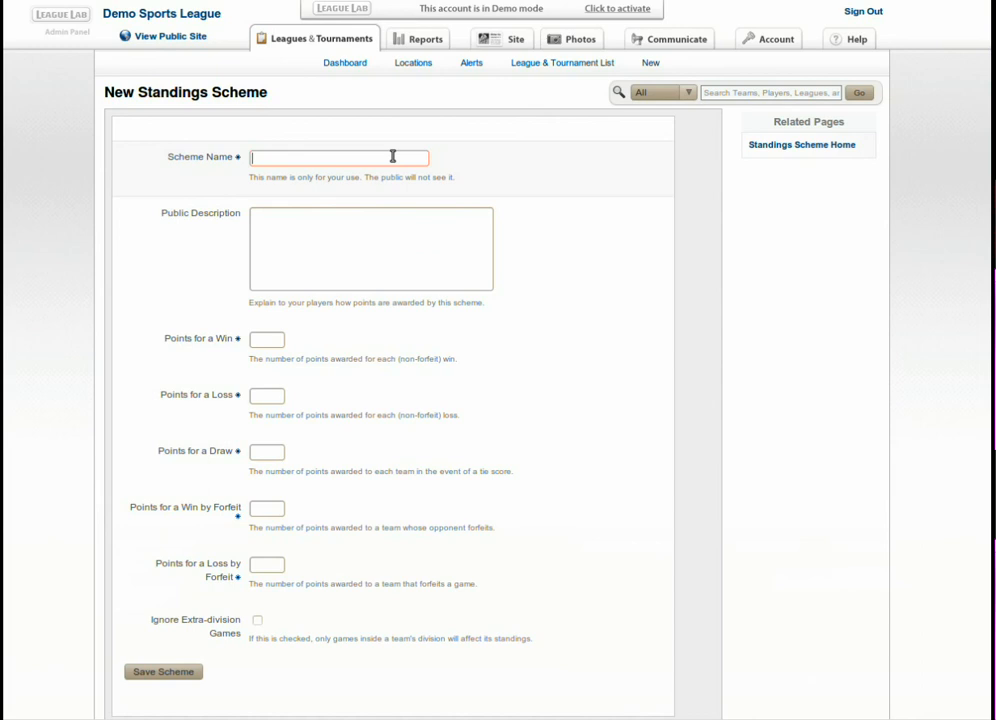
pyautogui.write('Custom')
pyautogui.press('Tab')
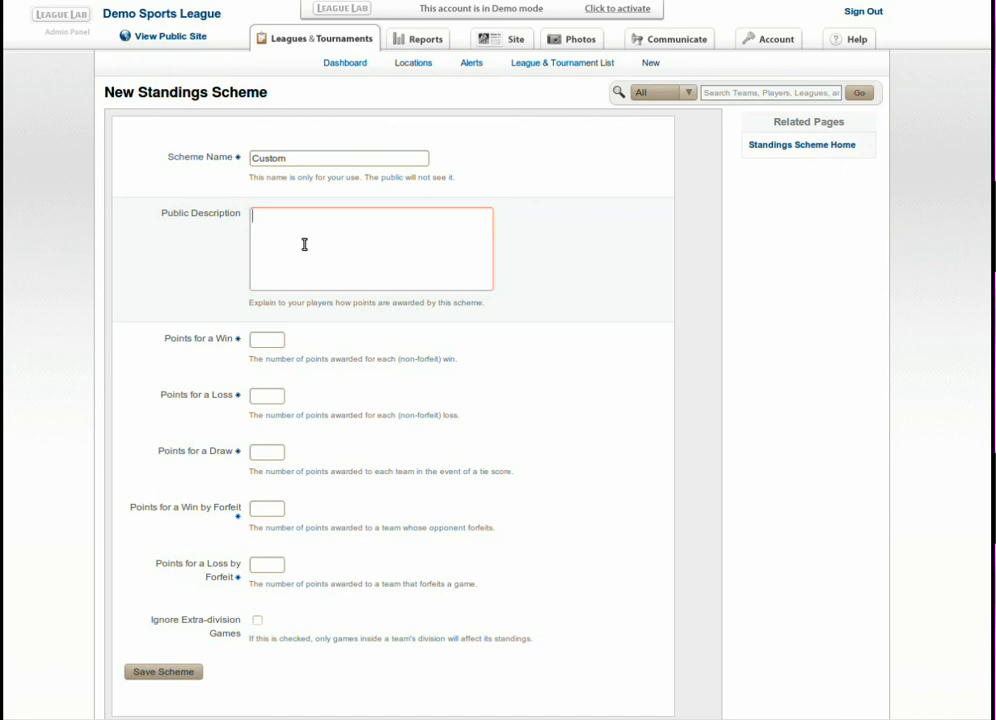
pyautogui.write('Winners get 3 points, lo')
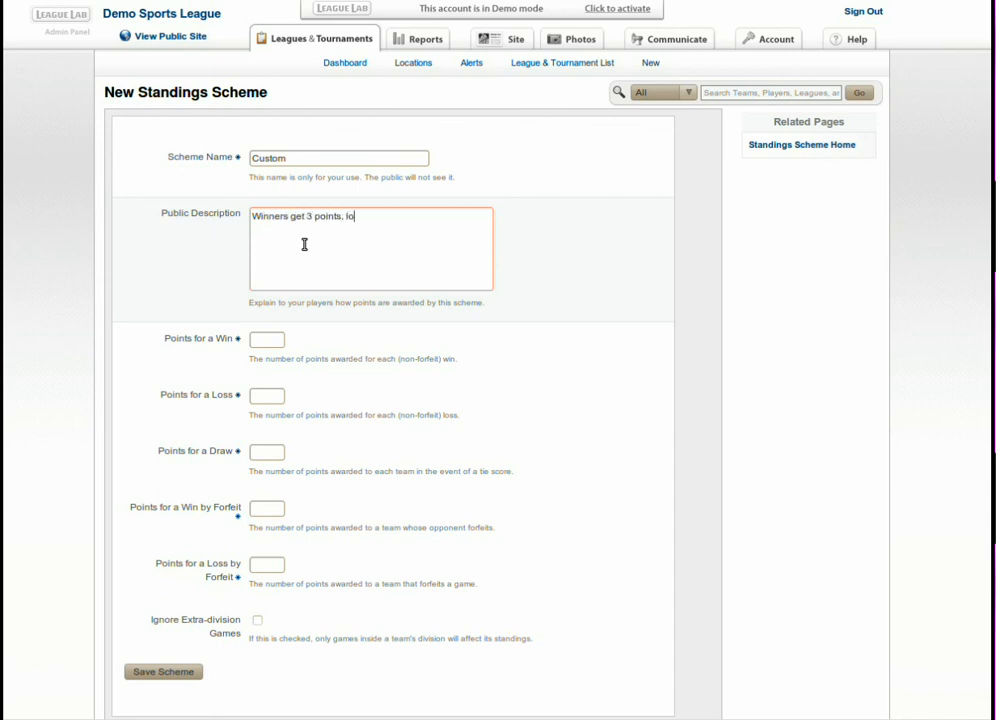
pyautogui.write('sers get 0,')
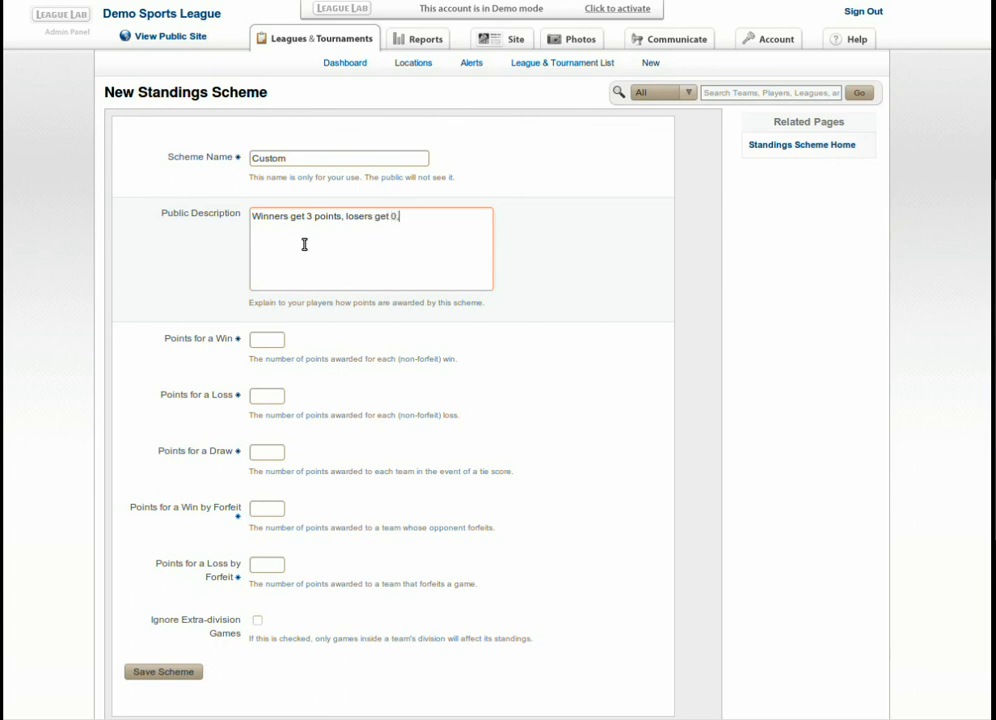
pyautogui.write(' draws ge')
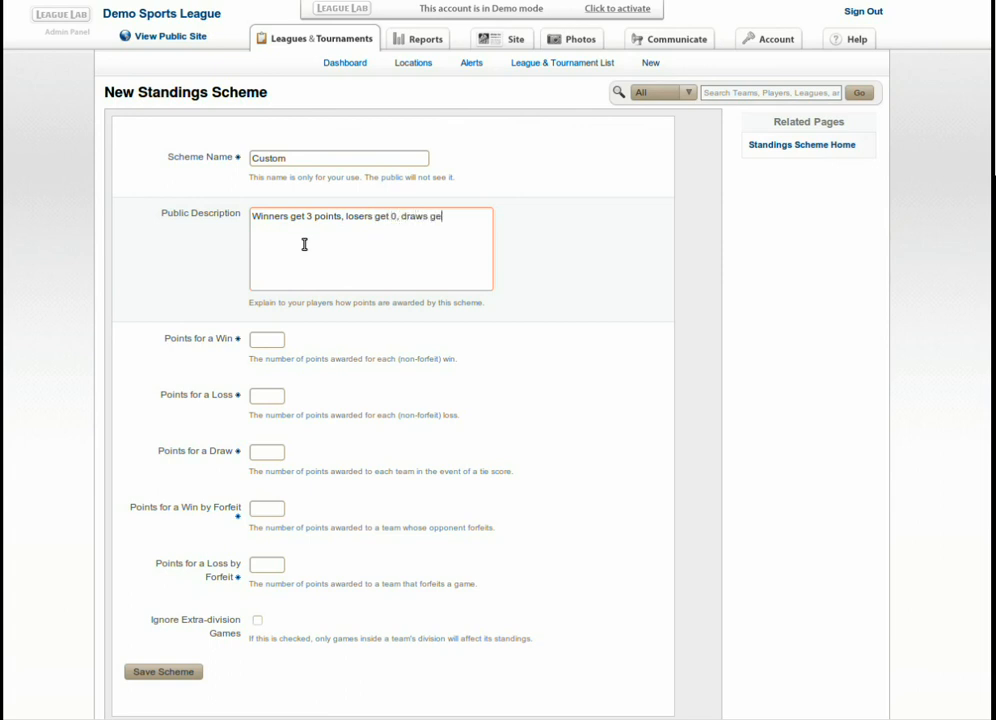
pyautogui.write('t 1 for each team.')
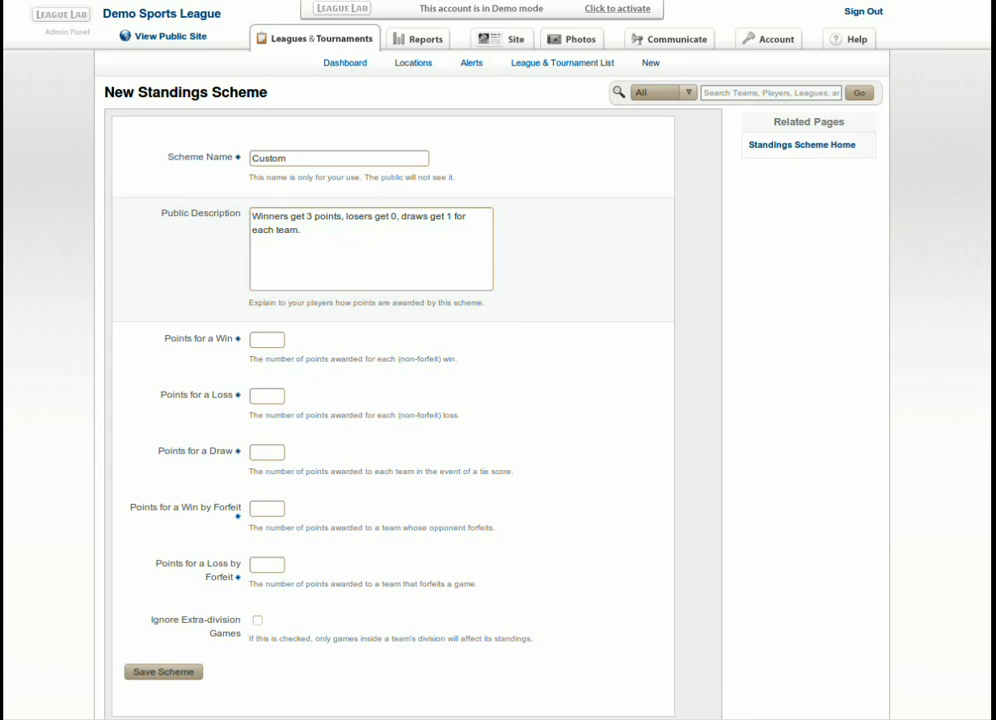
# Add the forfeit rule to the description and set points: win 3, loss 0, draw 1.
pyautogui.click(322, 236)
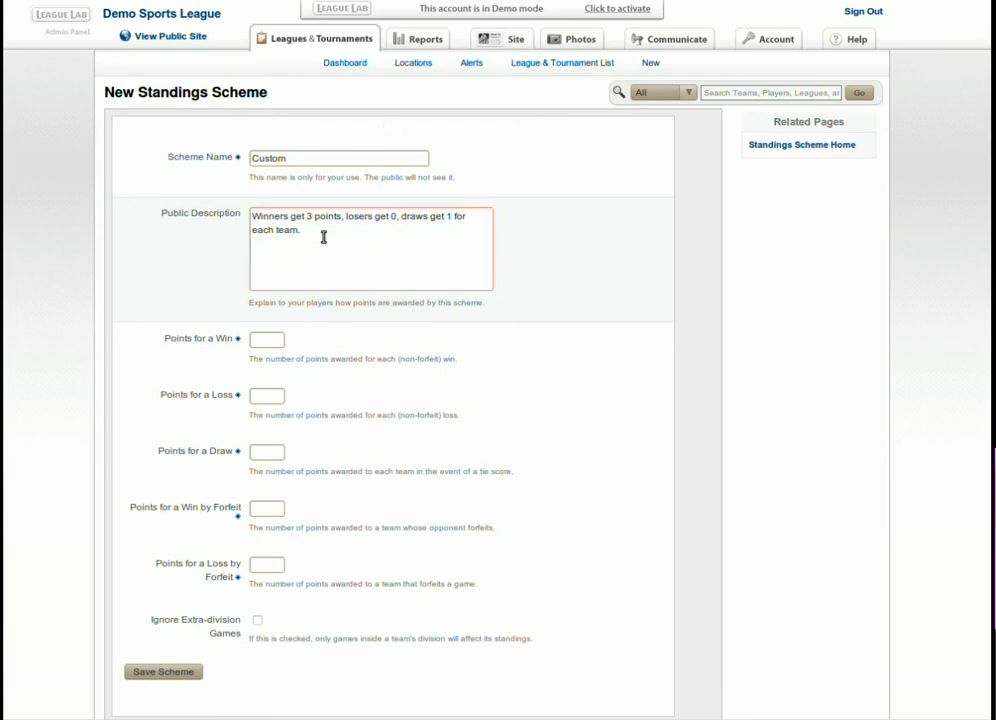
pyautogui.write('Winners by forfeit get 2 poin')
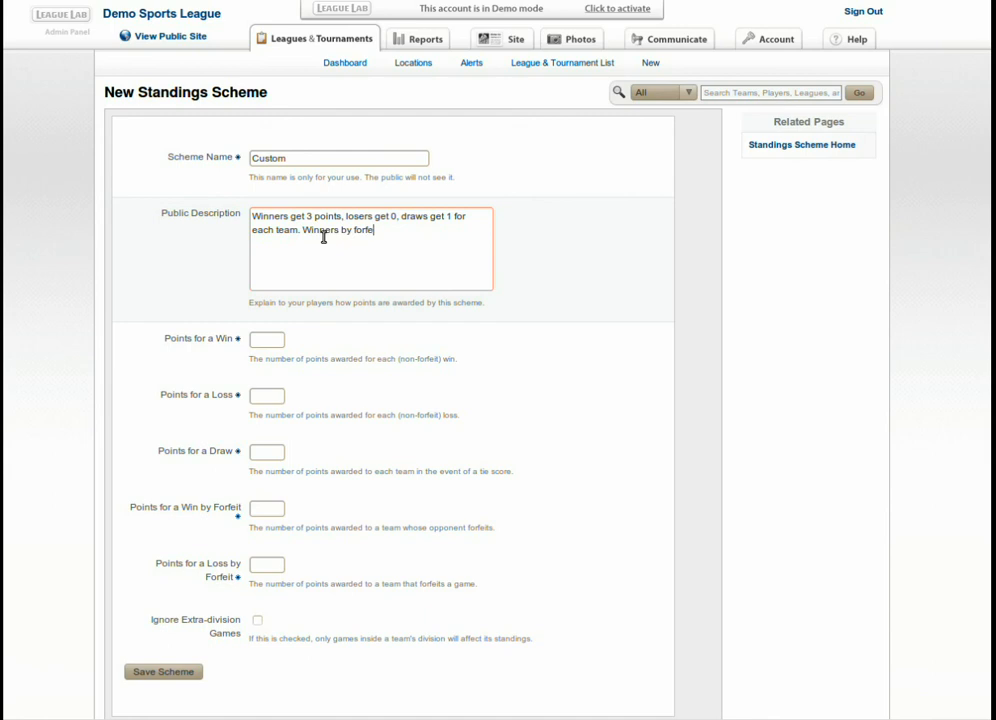
pyautogui.write('ts, and losers by ')
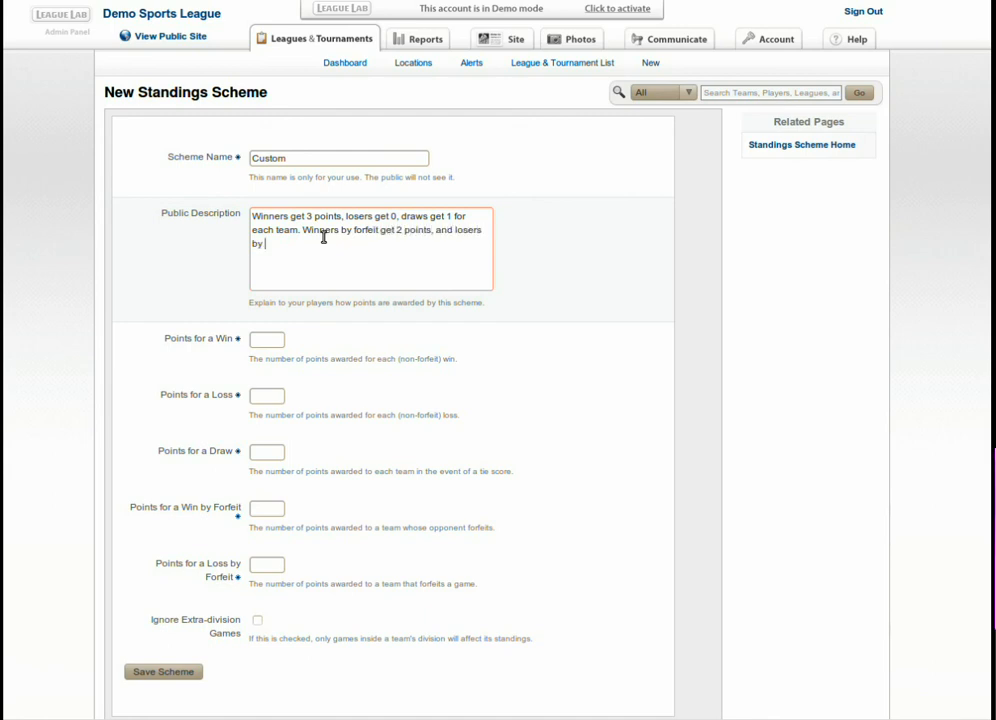
pyautogui.write('forfeit get')
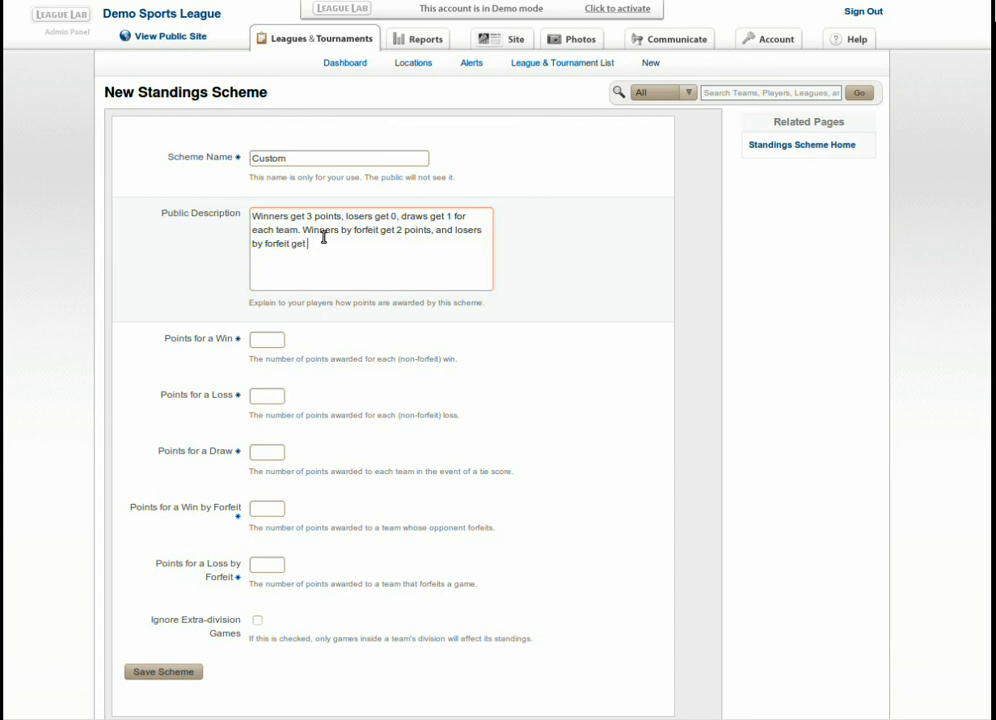
pyautogui.press('BackSpace')
pyautogui.press('BackSpace')
pyautogui.press('BackSpace')
pyautogui.press('BackSpace')
pyautogui.write('lose a point.')
pyautogui.click(260, 340)
pyautogui.write('3')
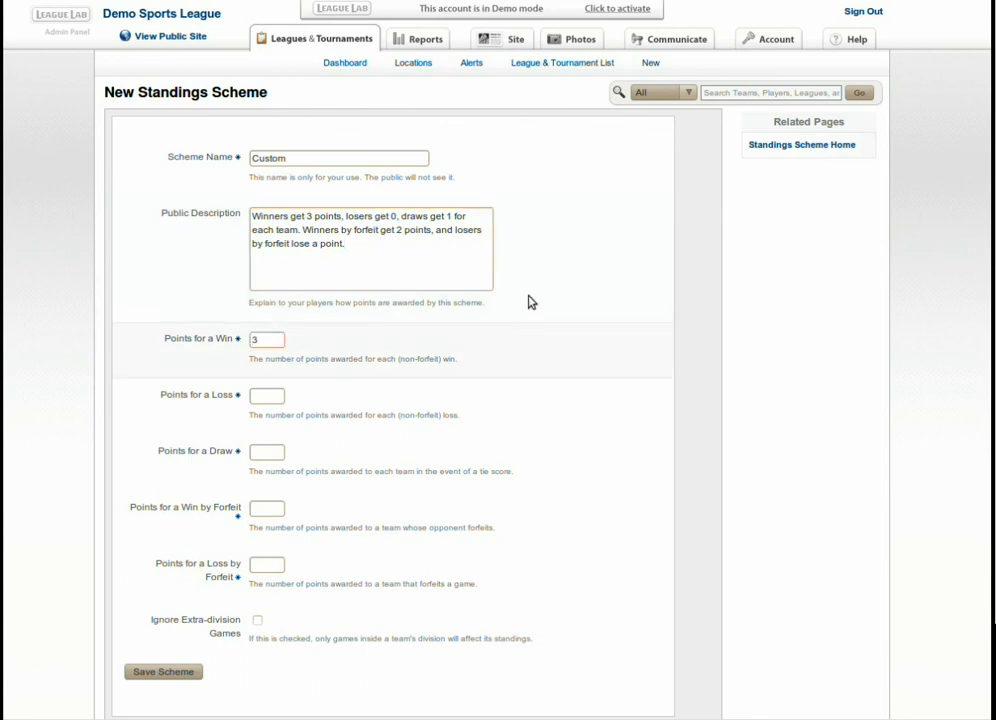
pyautogui.press('Tab')
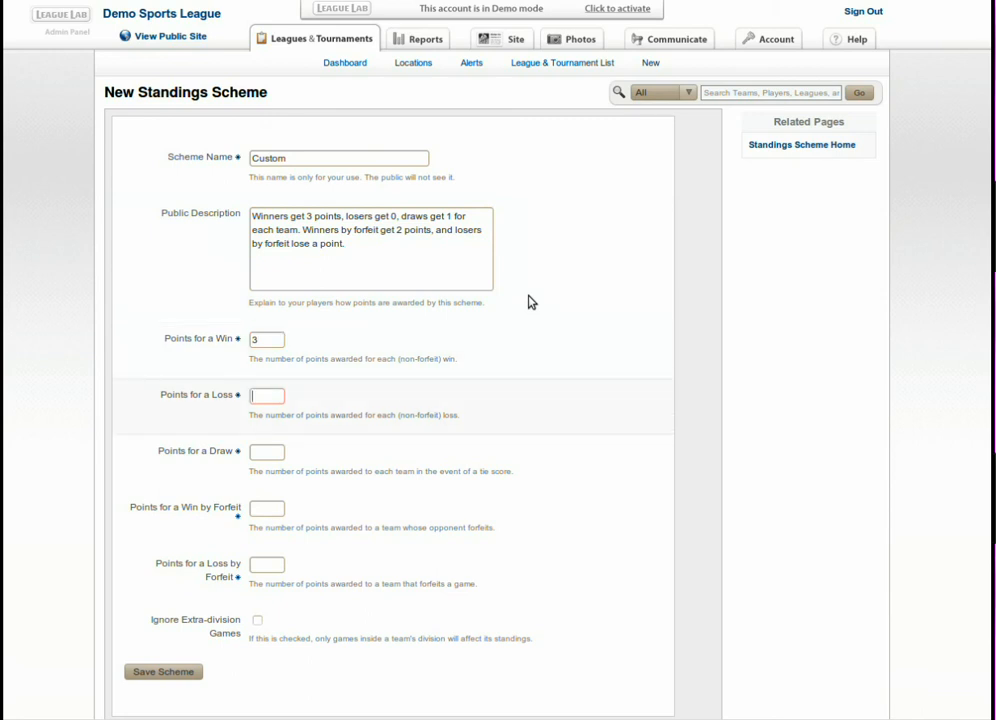
pyautogui.write('0')
pyautogui.press('Tab')
pyautogui.write('1')
# Set forfeit win to 2 and forfeit loss to -1, then save the Custom scheme.
pyautogui.press('Tab')
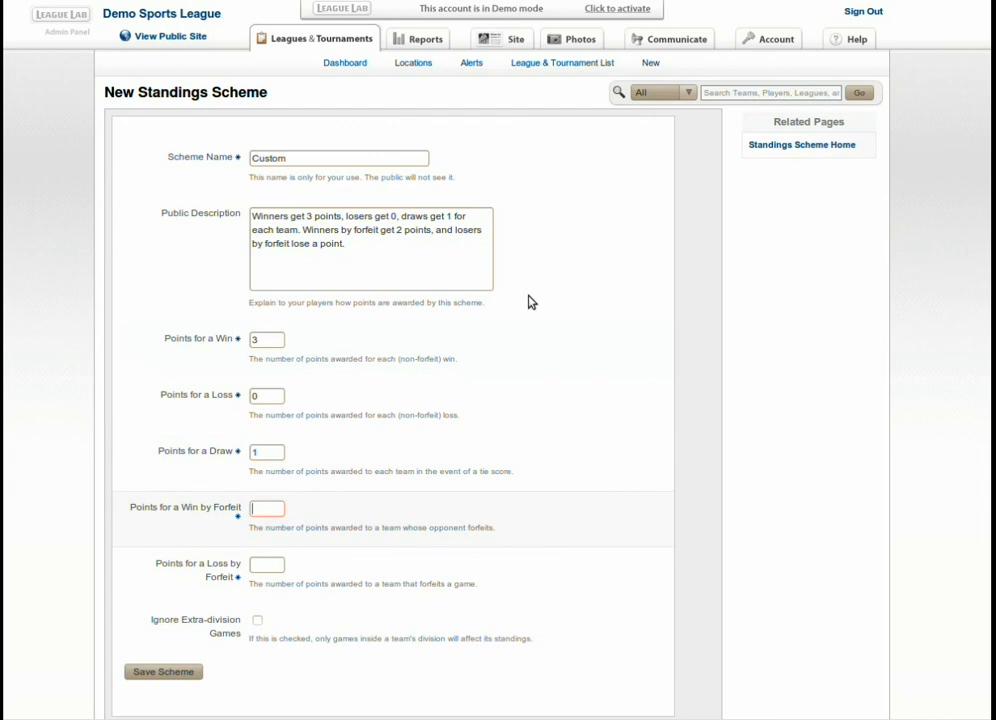
pyautogui.write('2')
pyautogui.press('Tab')
pyautogui.write('-1')
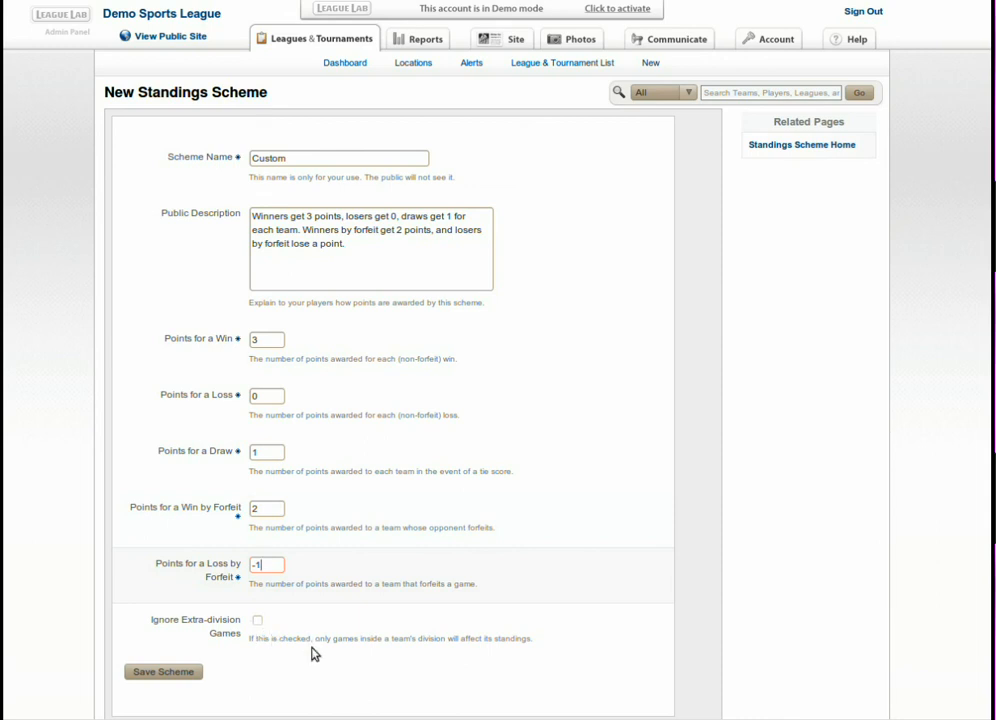
pyautogui.scroll(-1, 313, 655)
pyautogui.click(175, 632)
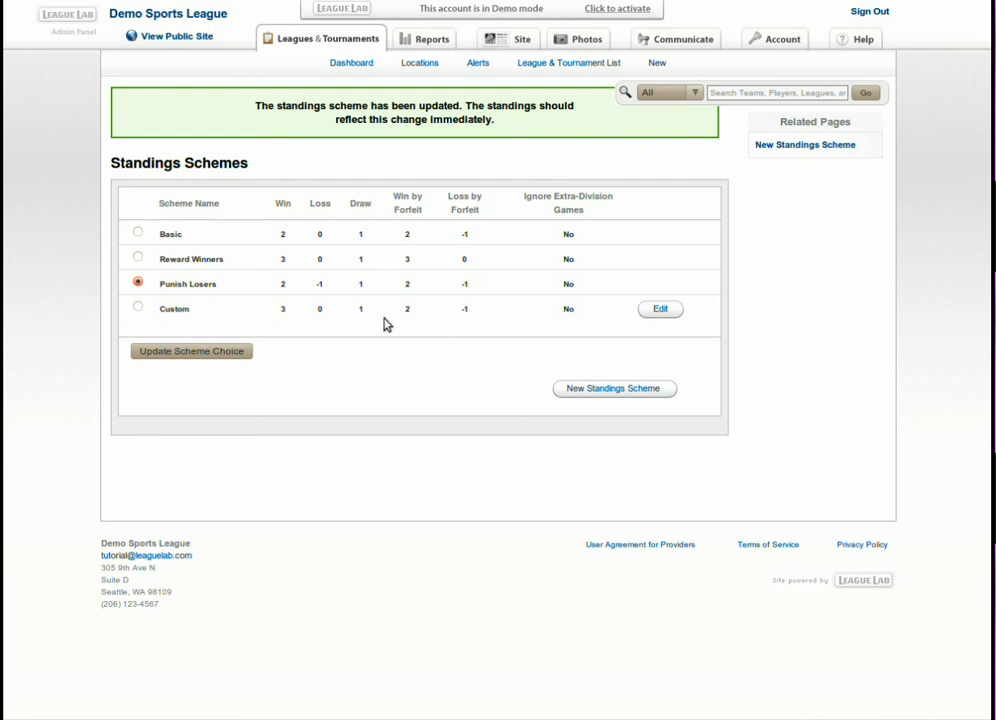
# Select Custom and apply it as the league's active standings scheme.
pyautogui.click(138, 308)
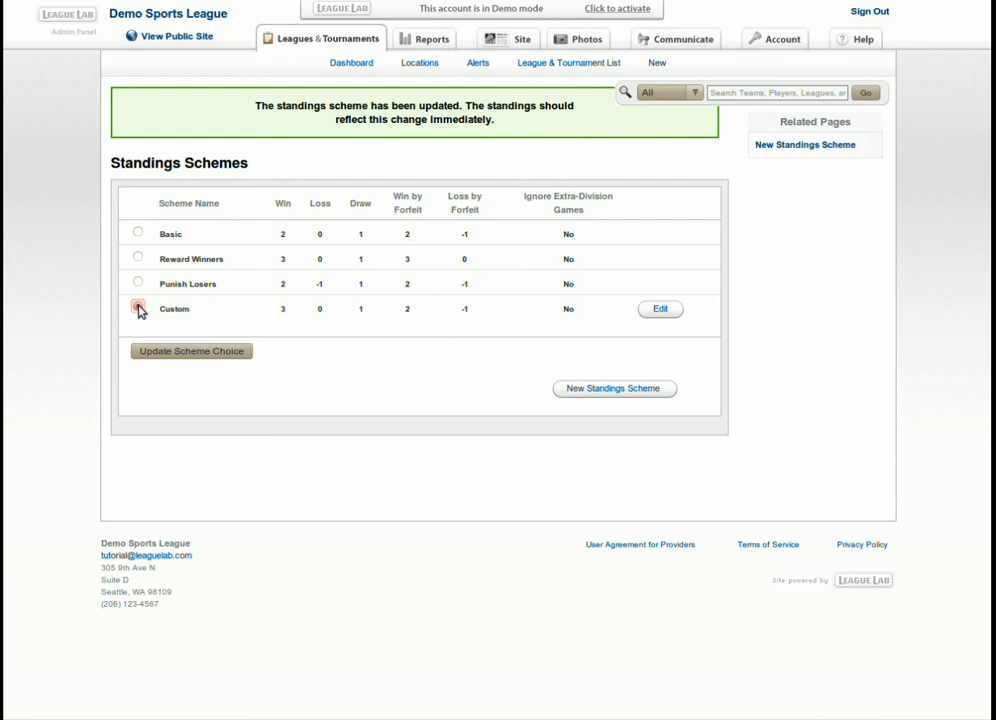
pyautogui.click(226, 352)
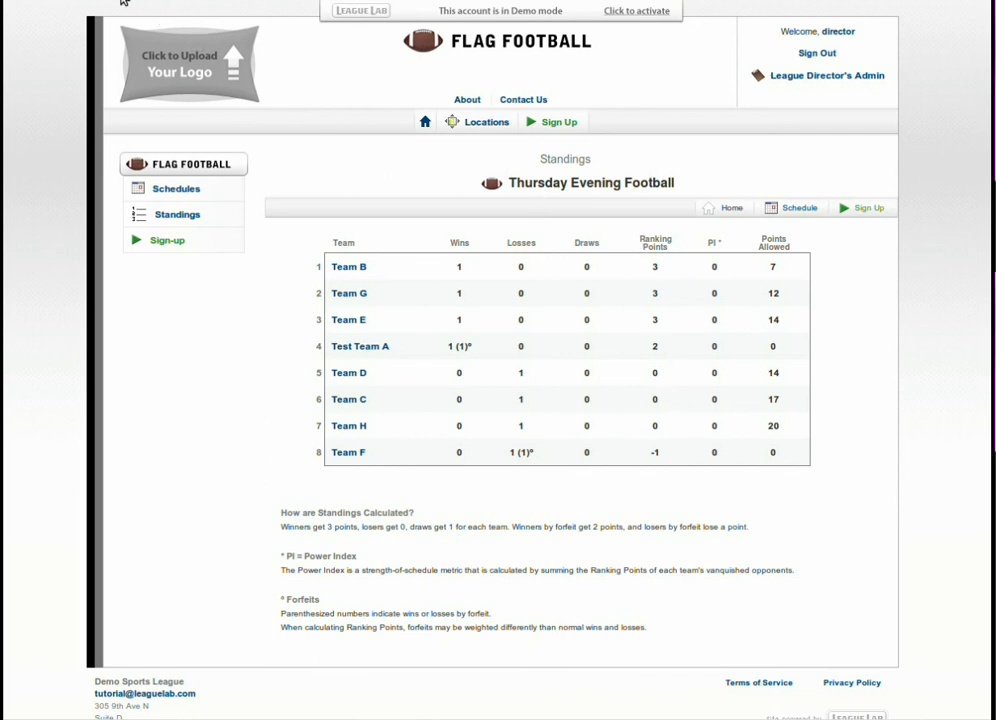
# Go back to the admin Standings page for Thursday Evening Football.
pyautogui.click(117, 1)
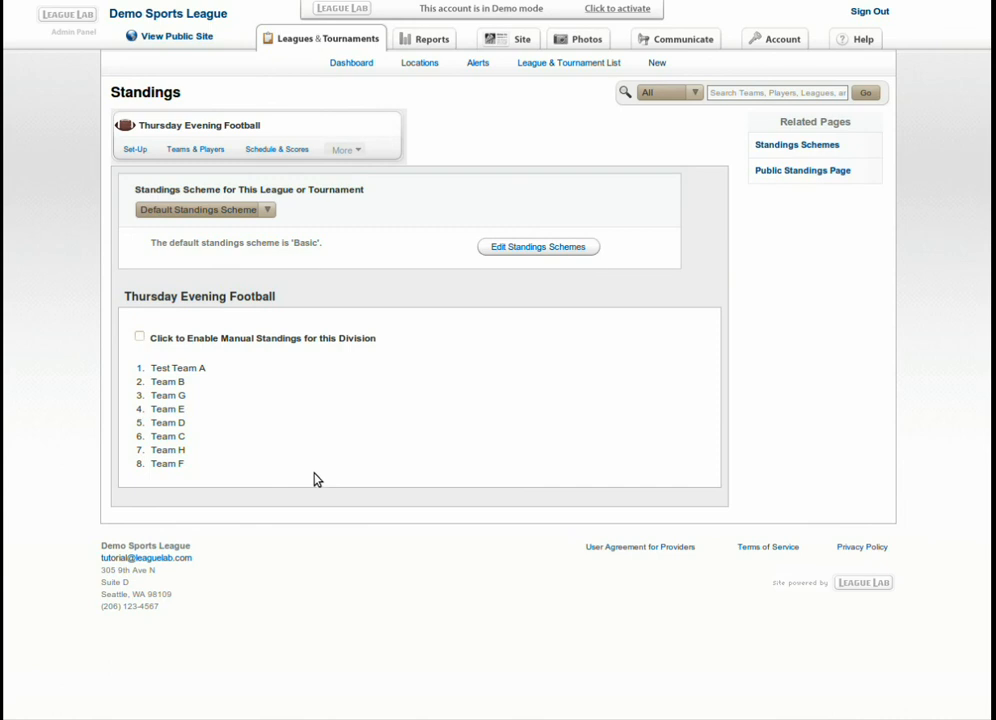
# Enable manual standings, move Teams C, D, E, F into places 3–6, and save the order.
pyautogui.click(140, 339)
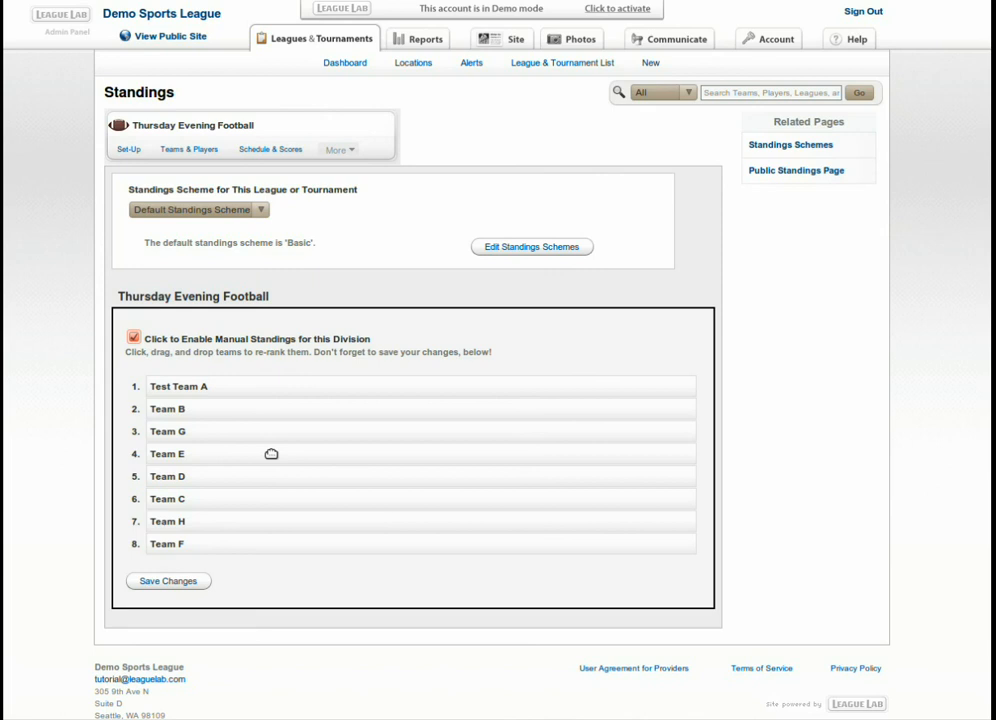
pyautogui.moveTo(225, 500); pyautogui.dragTo(228, 428)
pyautogui.moveTo(218, 499); pyautogui.dragTo(216, 450)
pyautogui.moveTo(216, 507); pyautogui.dragTo(211, 472)
pyautogui.moveTo(213, 544); pyautogui.dragTo(202, 496)
pyautogui.click(172, 581)
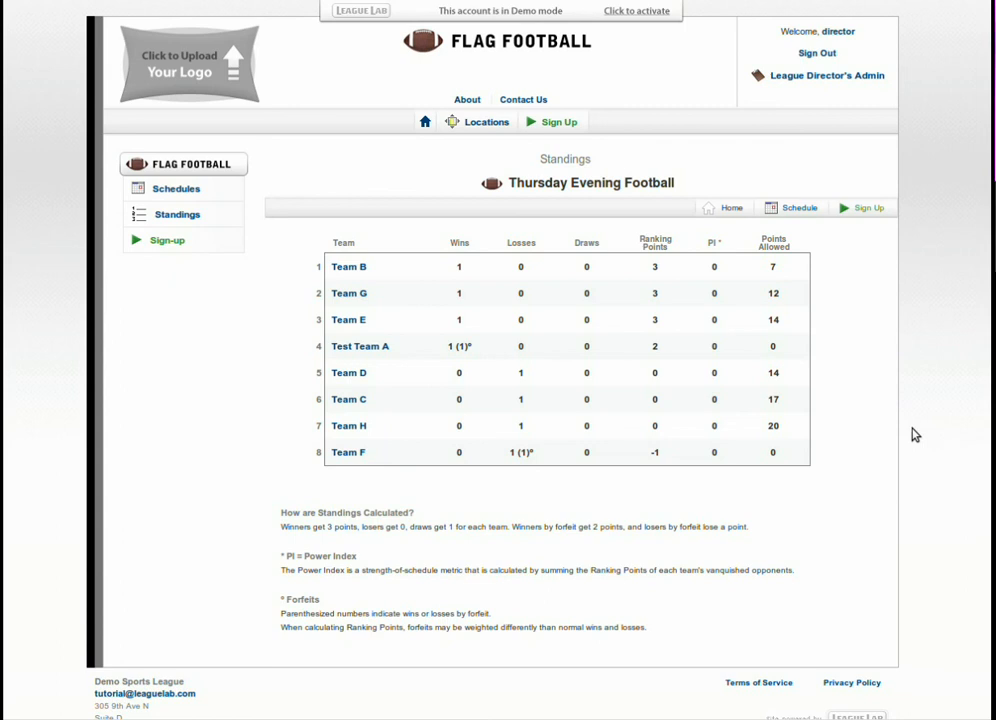
# Reload the public standings to display the manual ranking and its adjustment note.
pyautogui.press('F5')
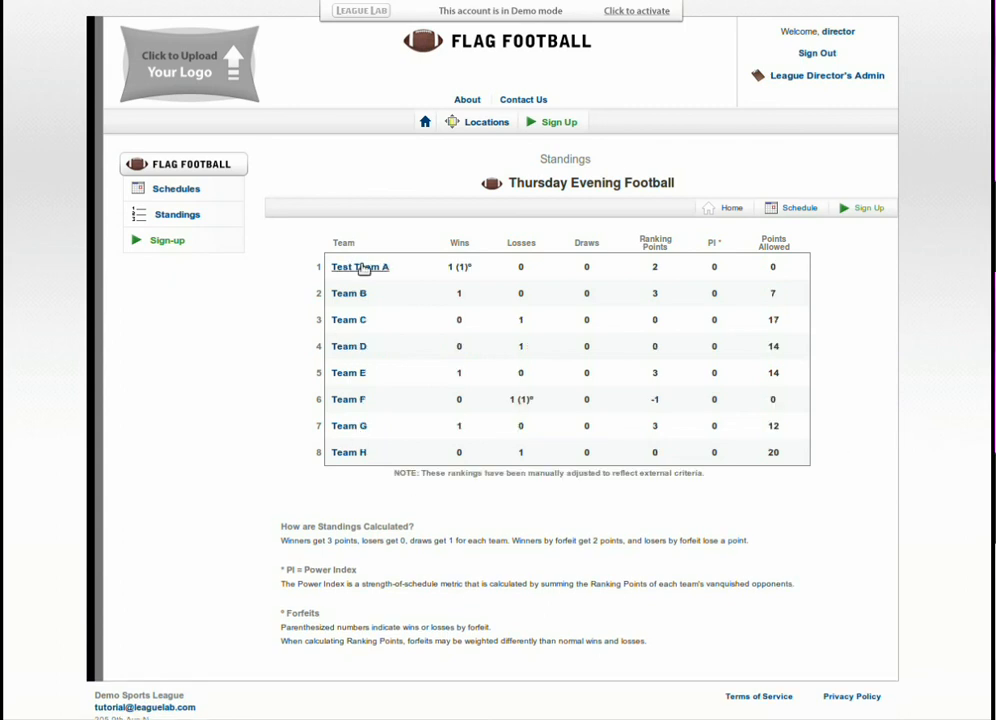